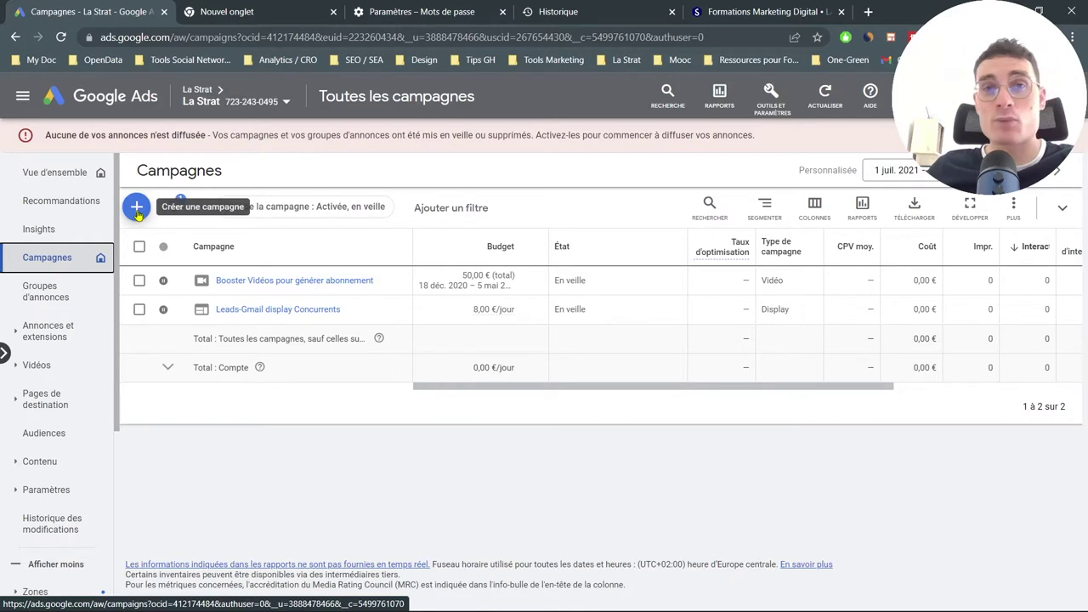
# Start a new campaign with the Prospects objective and continue with its default conversion goals
pyautogui.click(137, 209)
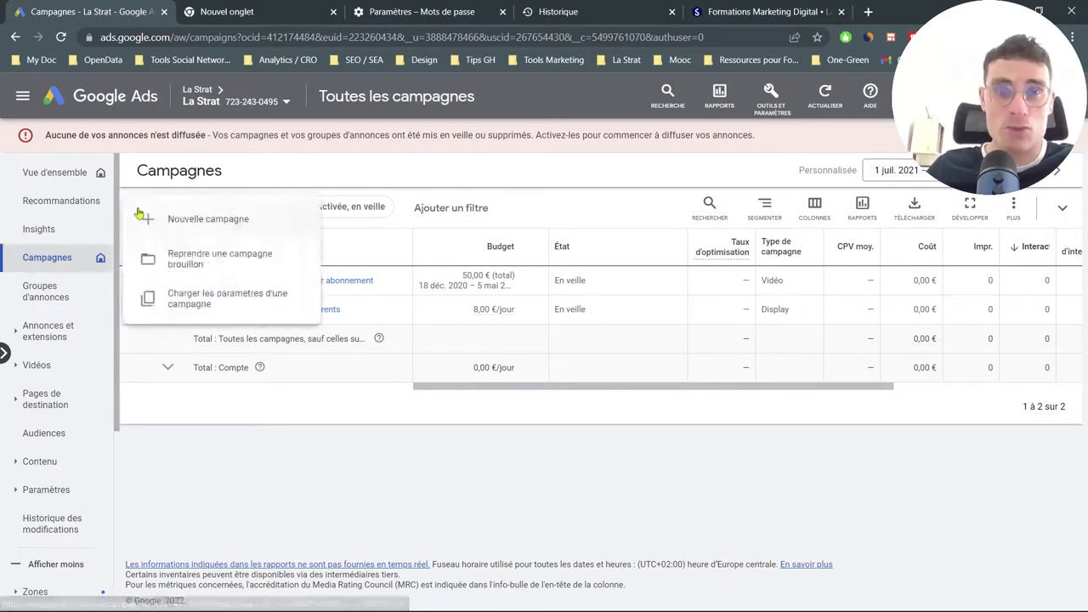
pyautogui.click(210, 221)
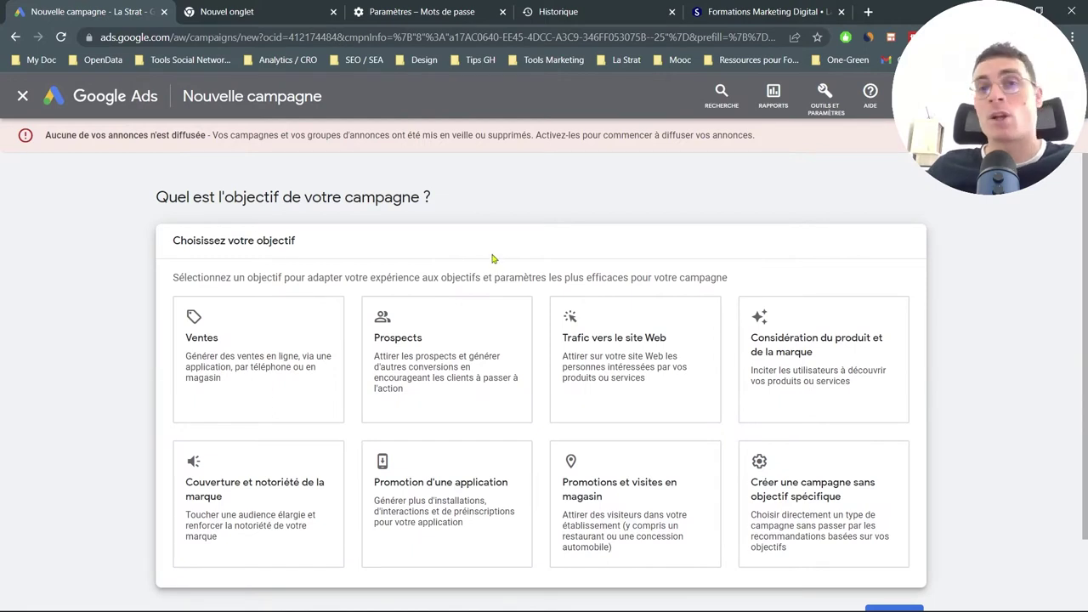
pyautogui.scroll(-1, 492, 258)
pyautogui.click(499, 250)
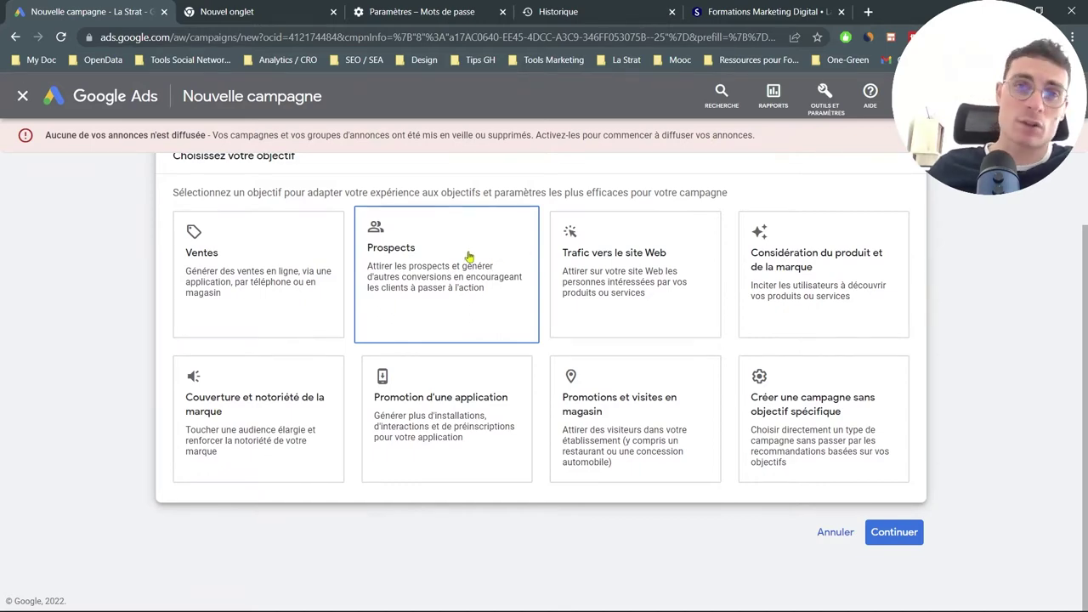
pyautogui.click(194, 290)
pyautogui.click(441, 288)
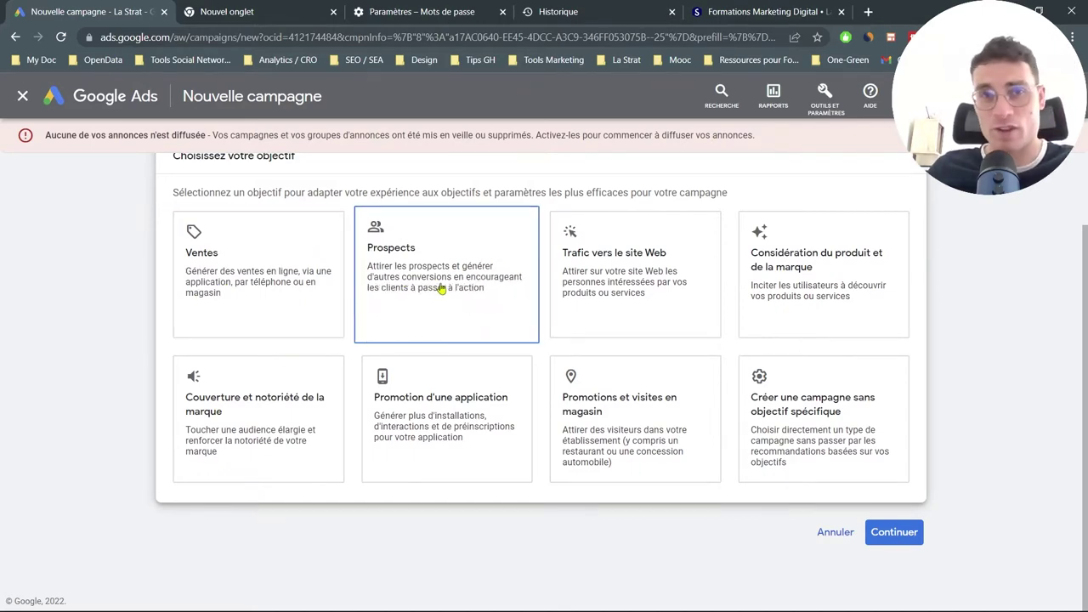
pyautogui.scroll(-3, 850, 471)
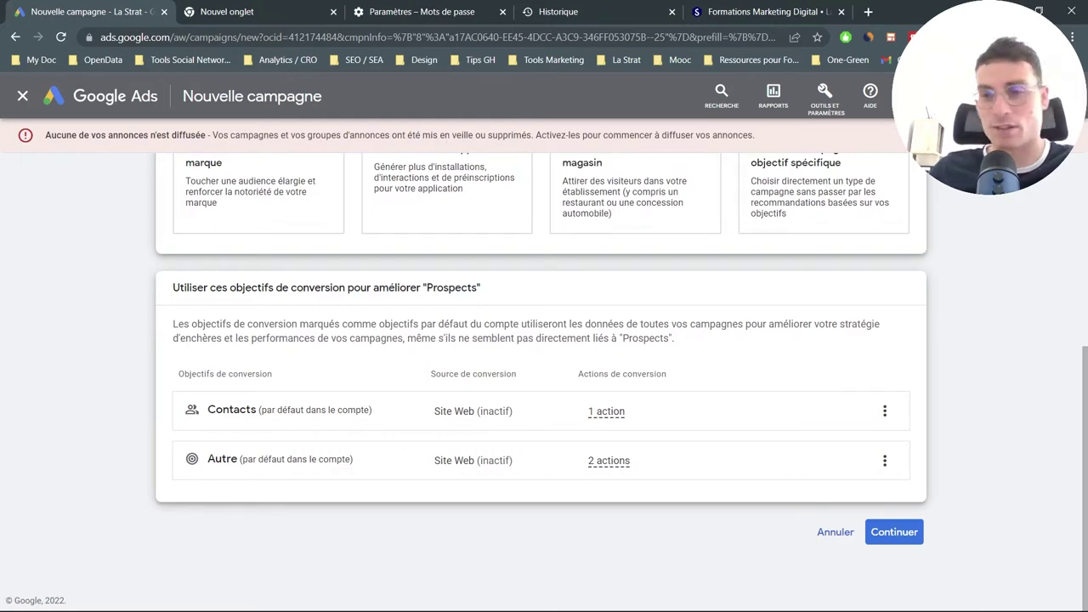
pyautogui.click(907, 532)
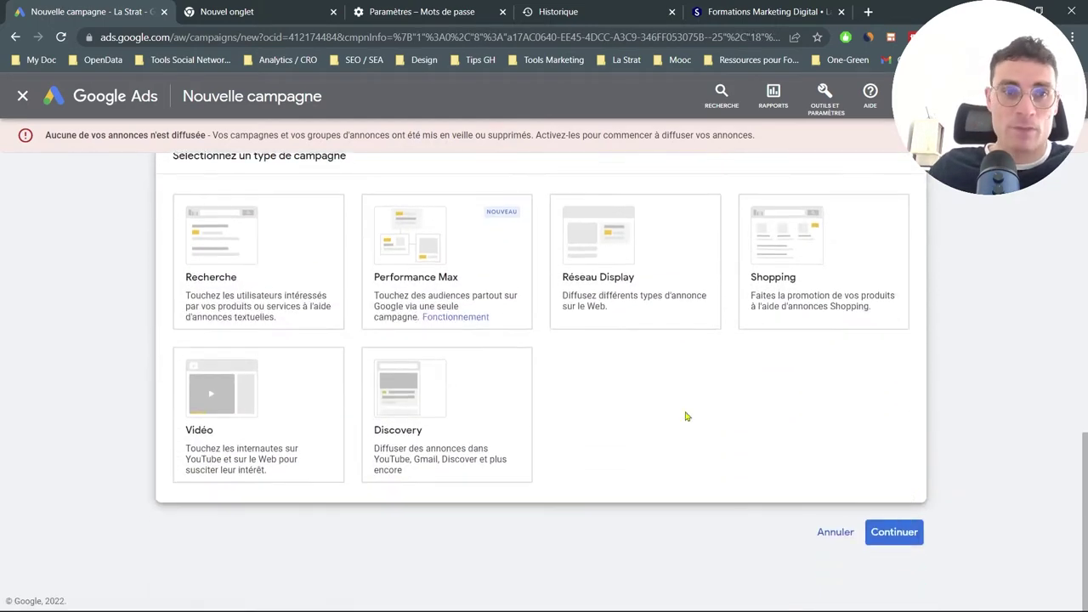
pyautogui.scroll(1, 632, 389)
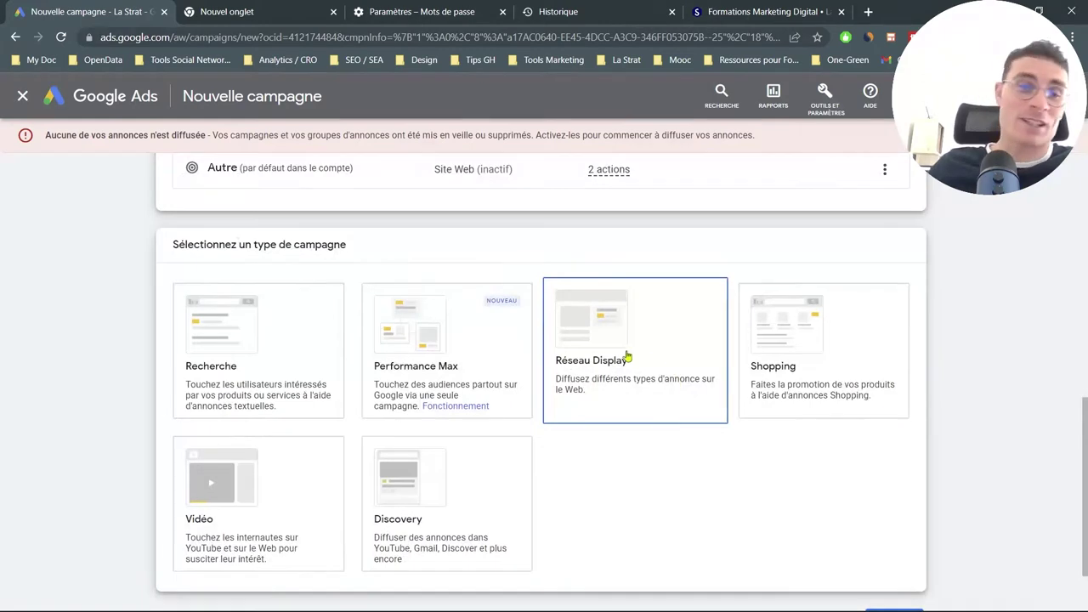
pyautogui.scroll(-1, 627, 357)
pyautogui.click(468, 413)
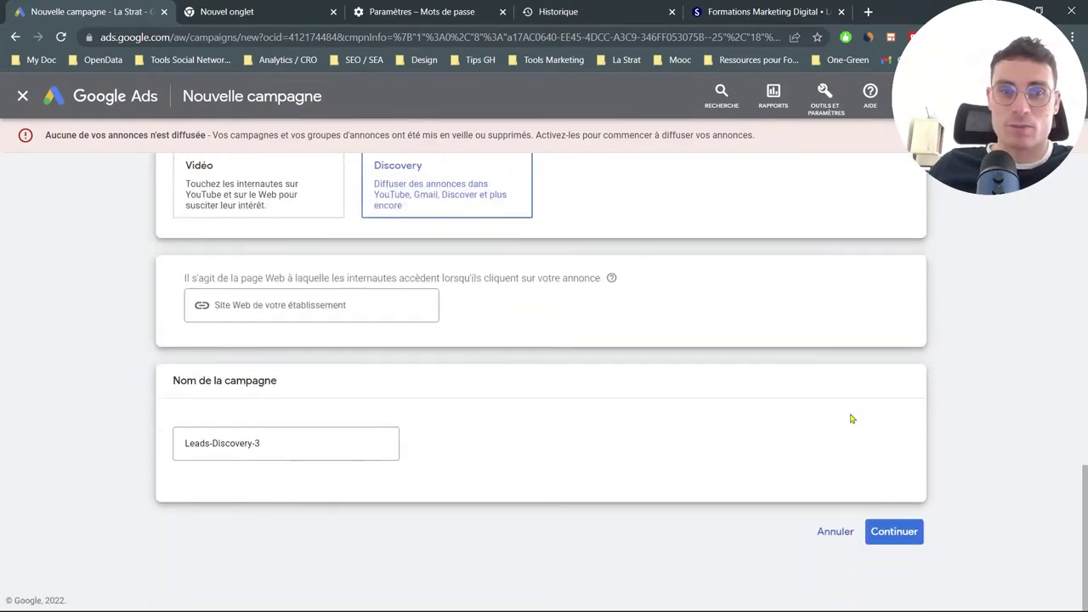
pyautogui.click(277, 304)
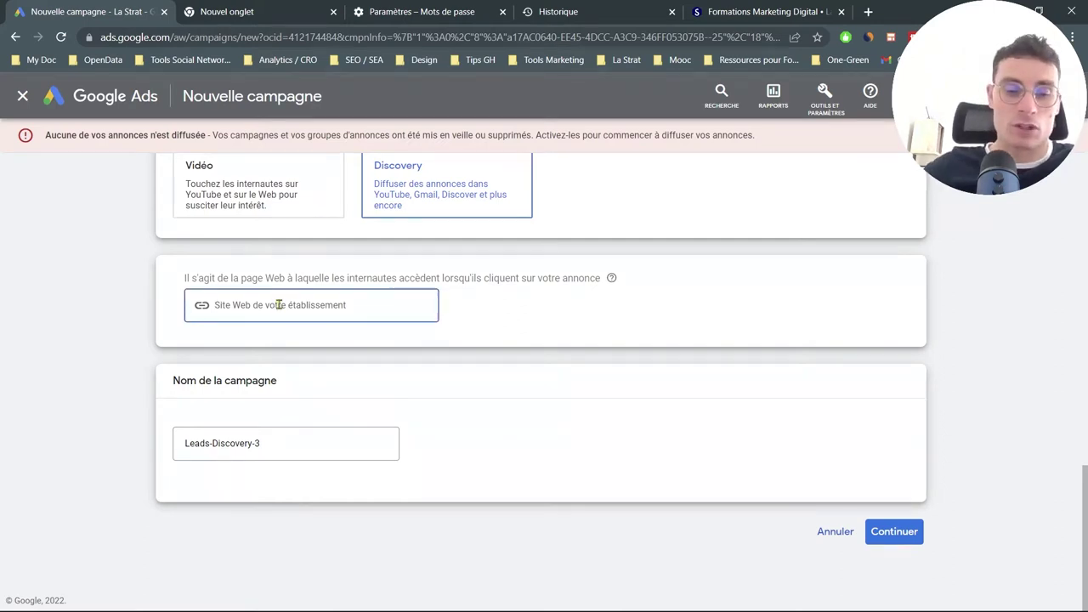
pyautogui.write('https://lastrat.fr/formations-marketing-digital/')
pyautogui.click(464, 233)
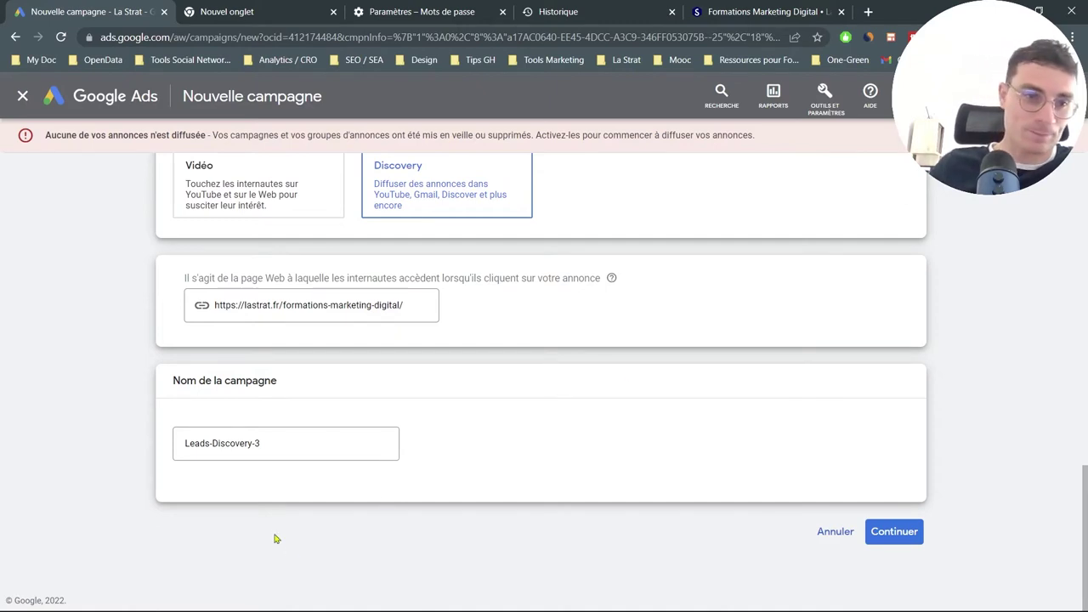
# Name the campaign Leads-Discovery-Formations and continue to its settings
pyautogui.click(307, 438)
pyautogui.press('BackSpace')
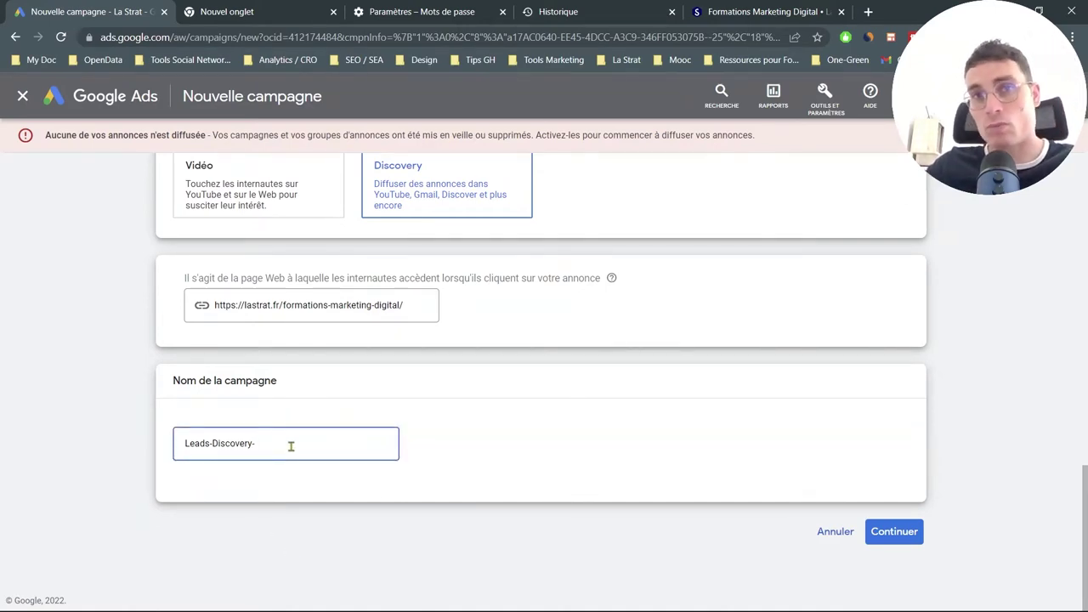
pyautogui.press('BackSpace')
pyautogui.write('-')
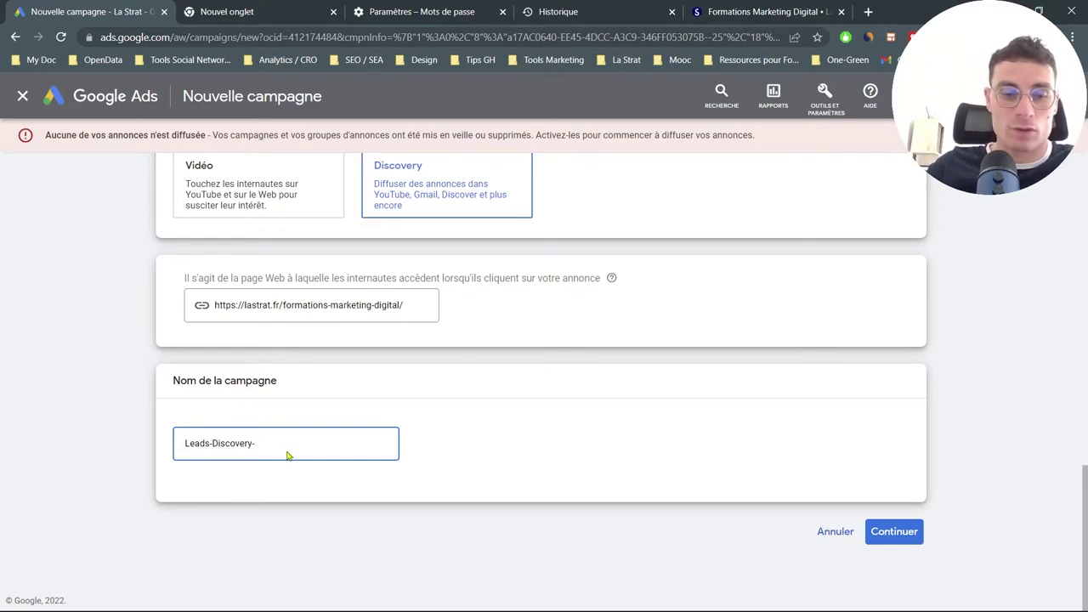
pyautogui.write('Forma')
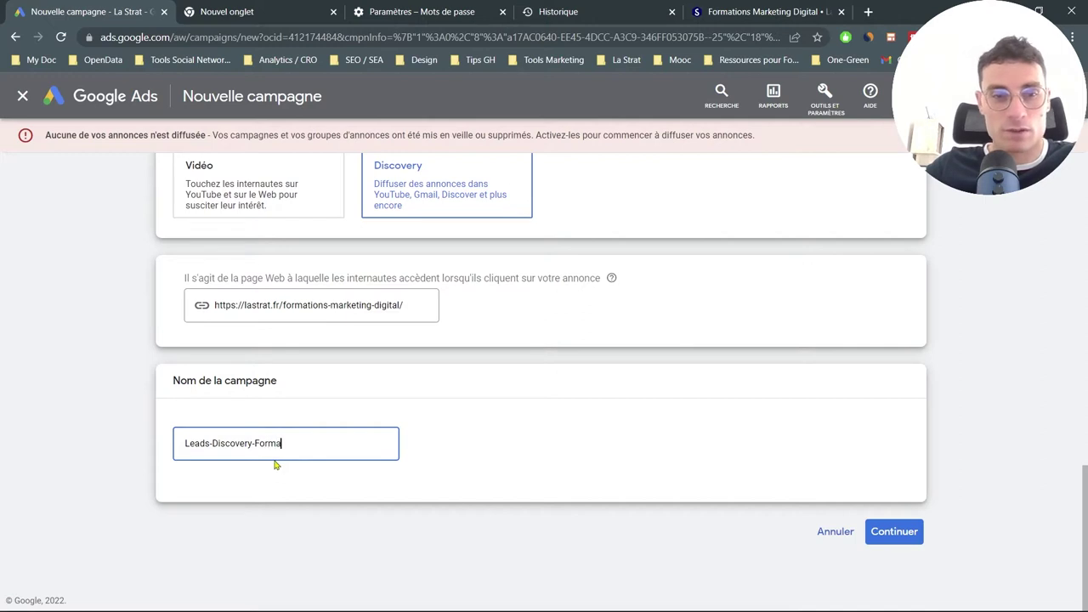
pyautogui.write('tion')
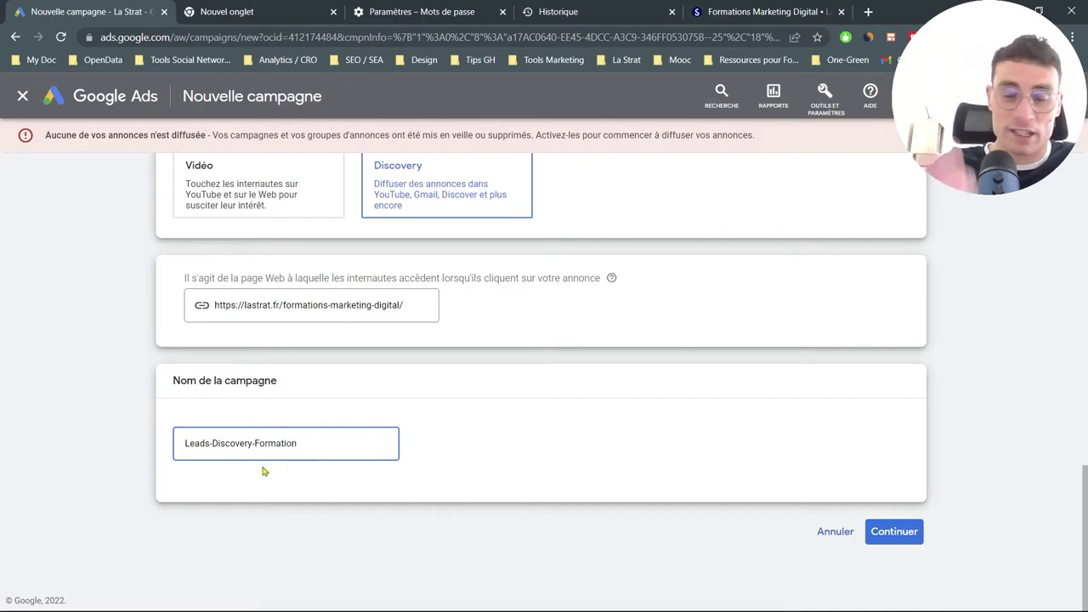
pyautogui.write('s')
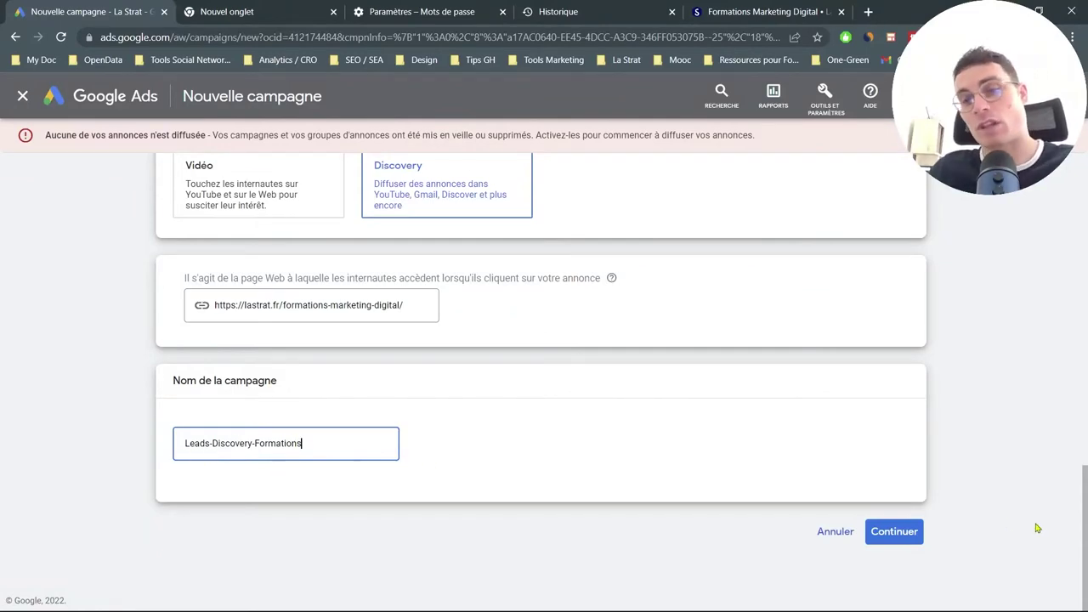
pyautogui.click(894, 532)
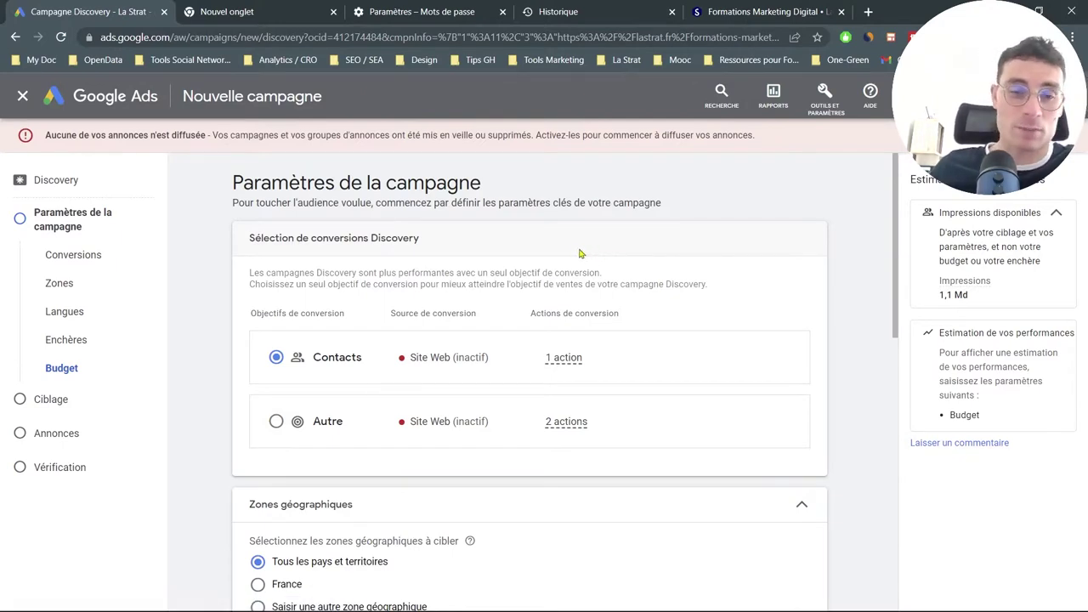
# Set the Discovery conversion goal to Autre and target France as the geographic zone
pyautogui.click(274, 427)
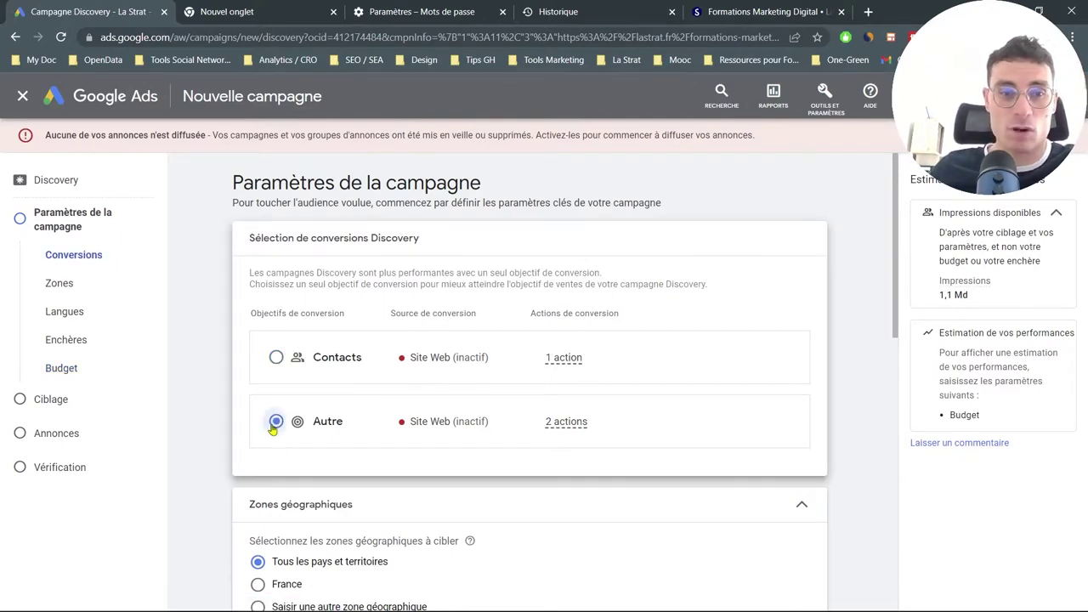
pyautogui.scroll(-2, 667, 308)
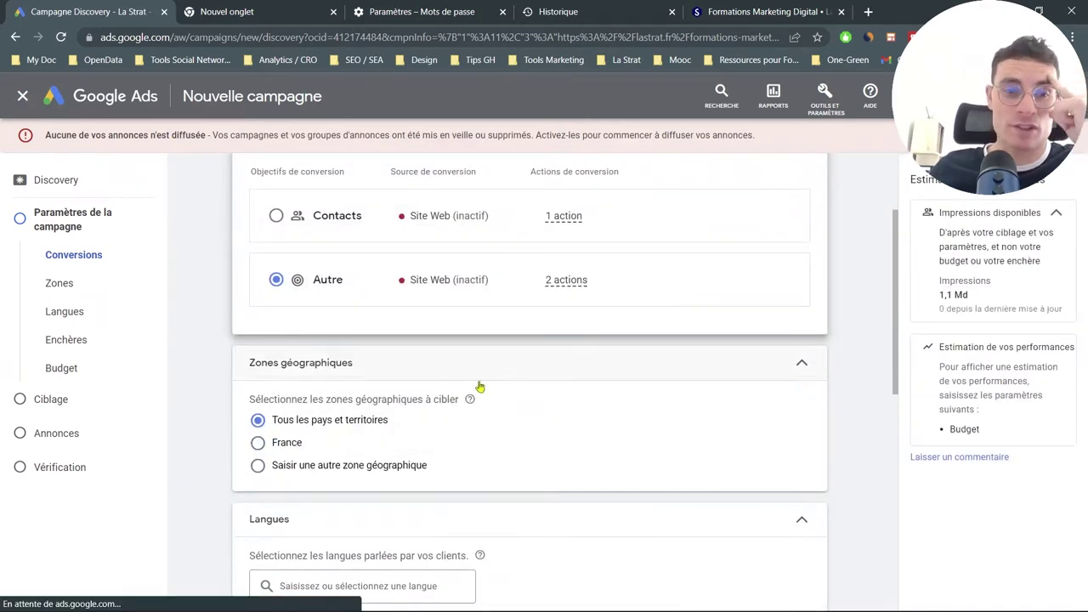
pyautogui.click(257, 443)
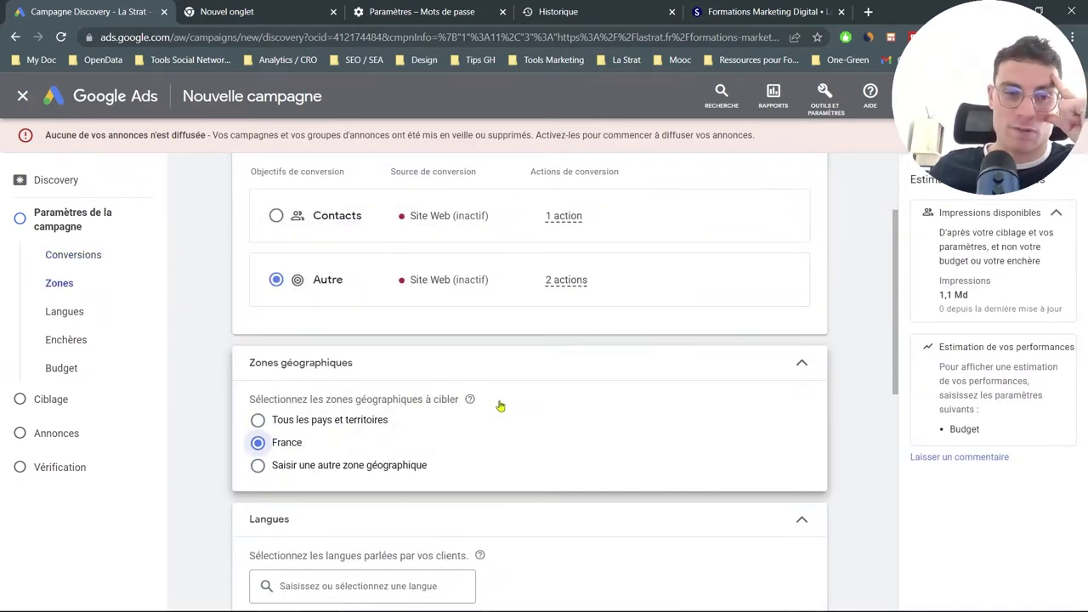
# Add Anglais to the campaign's languages and keep Conversions as the bidding focus
pyautogui.scroll(-3, 580, 393)
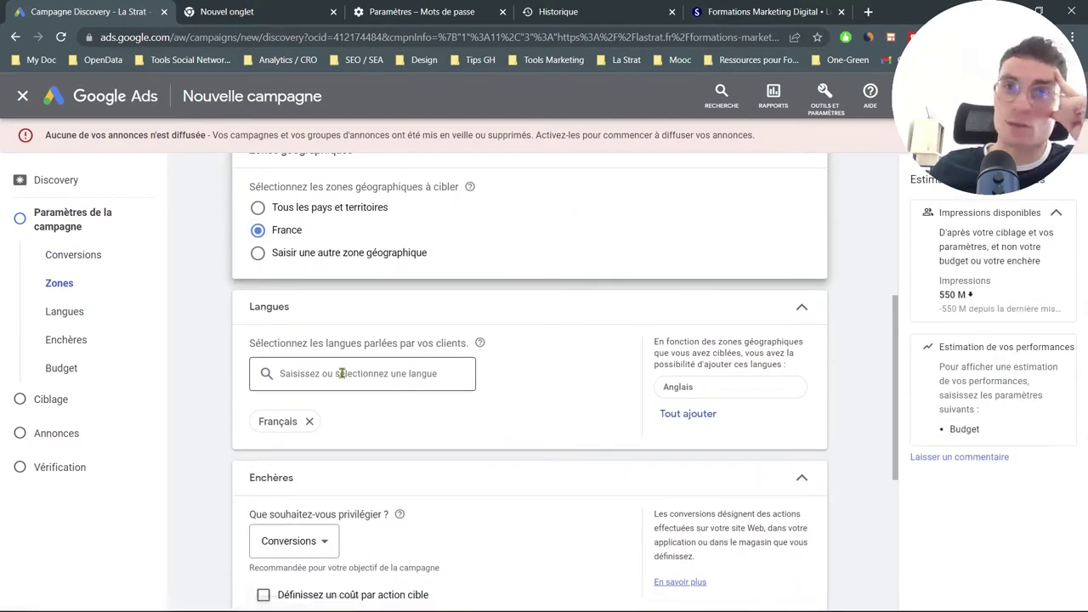
pyautogui.click(694, 396)
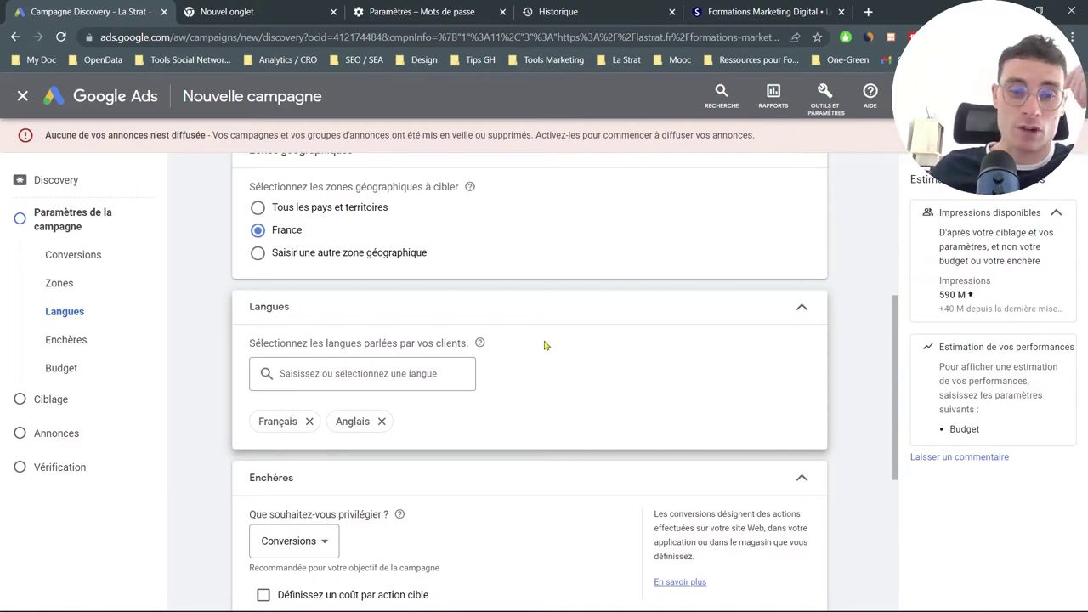
pyautogui.scroll(-2, 544, 344)
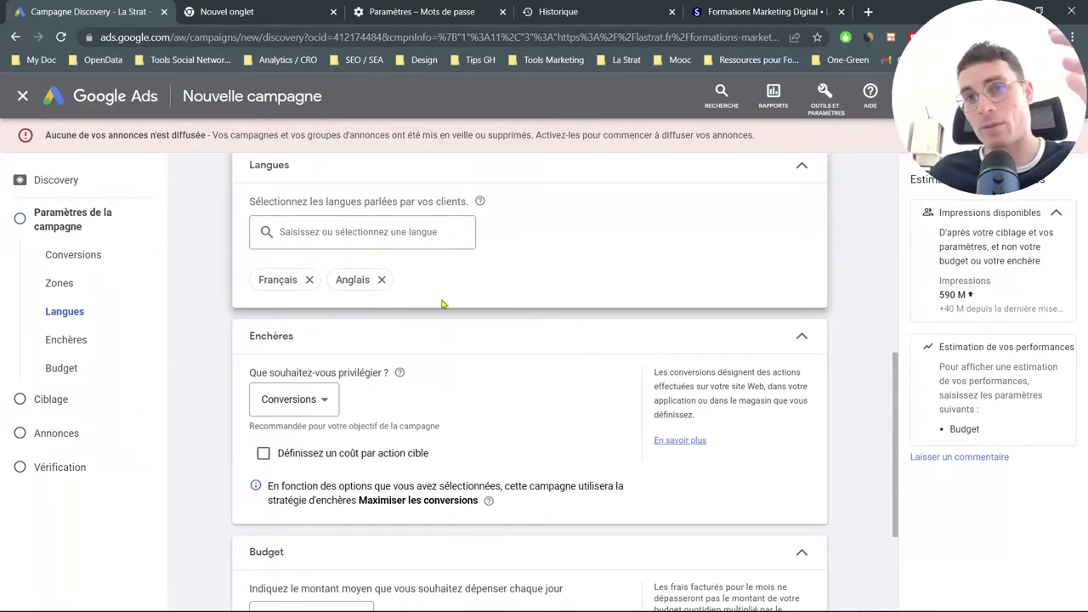
pyautogui.scroll(-1, 441, 315)
pyautogui.scroll(-1, 395, 287)
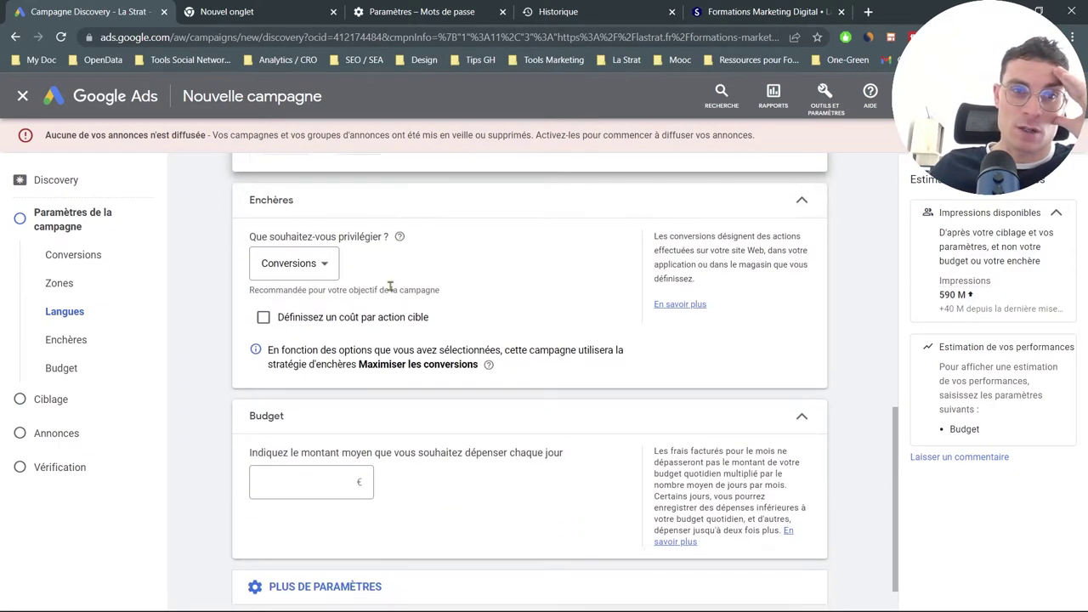
pyautogui.click(306, 268)
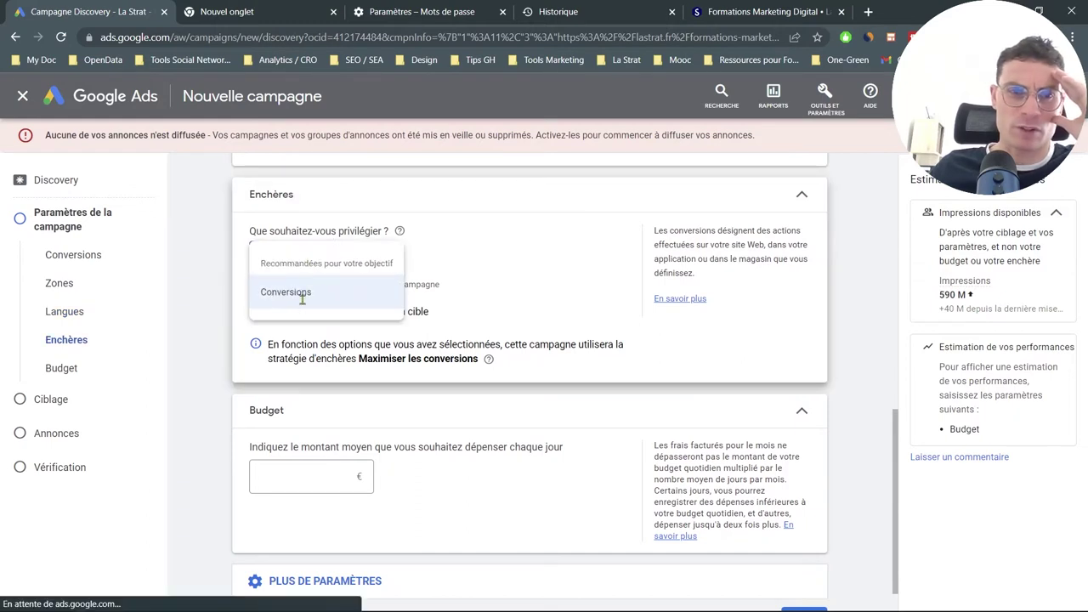
pyautogui.click(489, 237)
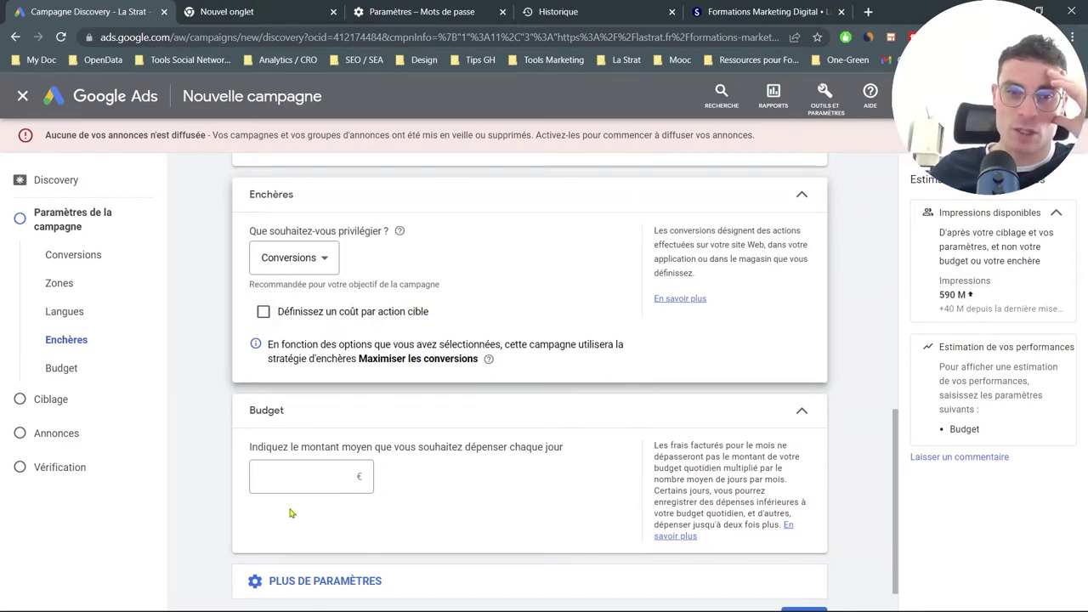
# Set the campaign's average daily budget to 20 €
pyautogui.click(292, 476)
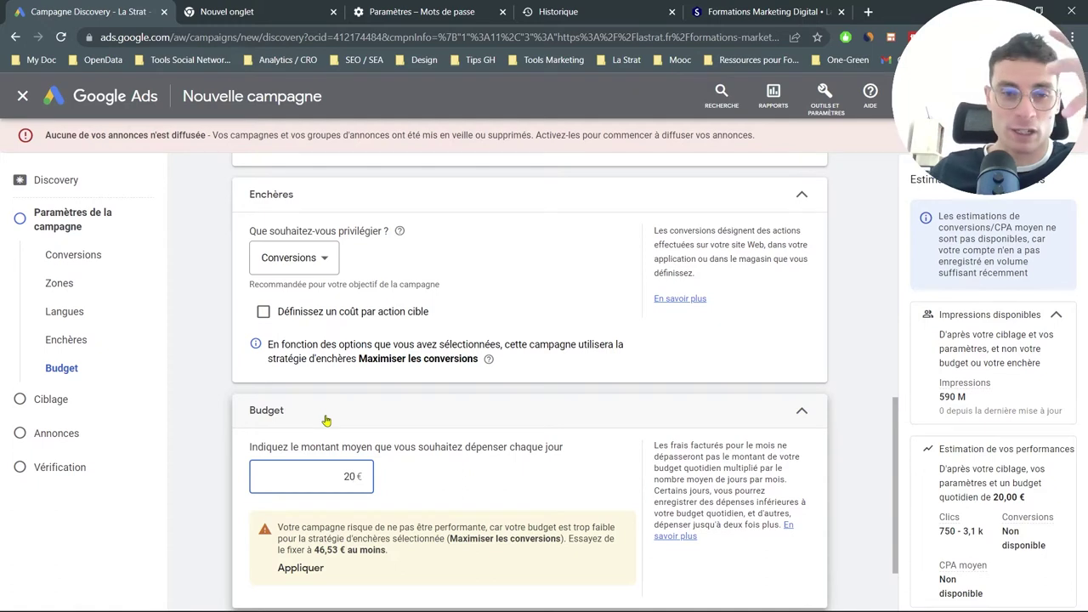
pyautogui.scroll(-1, 477, 438)
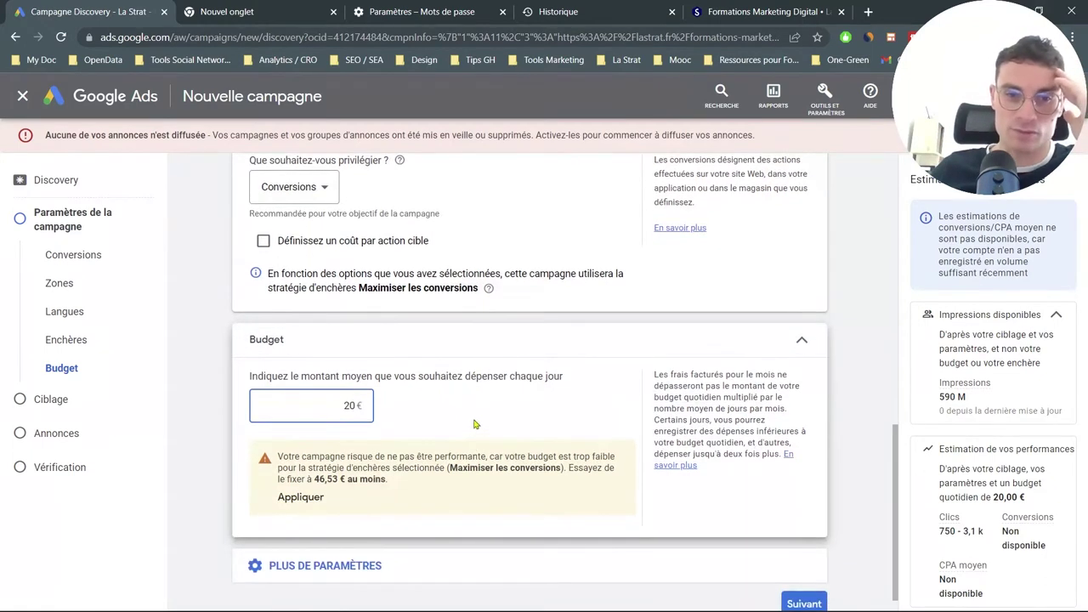
pyautogui.scroll(-1, 474, 422)
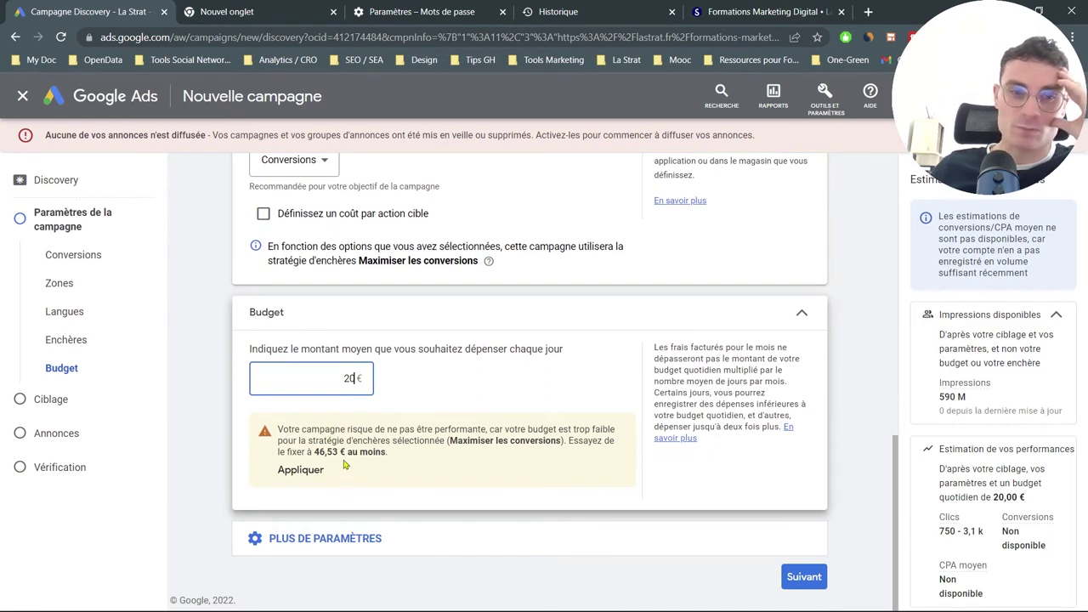
# Change the campaign's average daily budget to 50 €
pyautogui.click(352, 379)
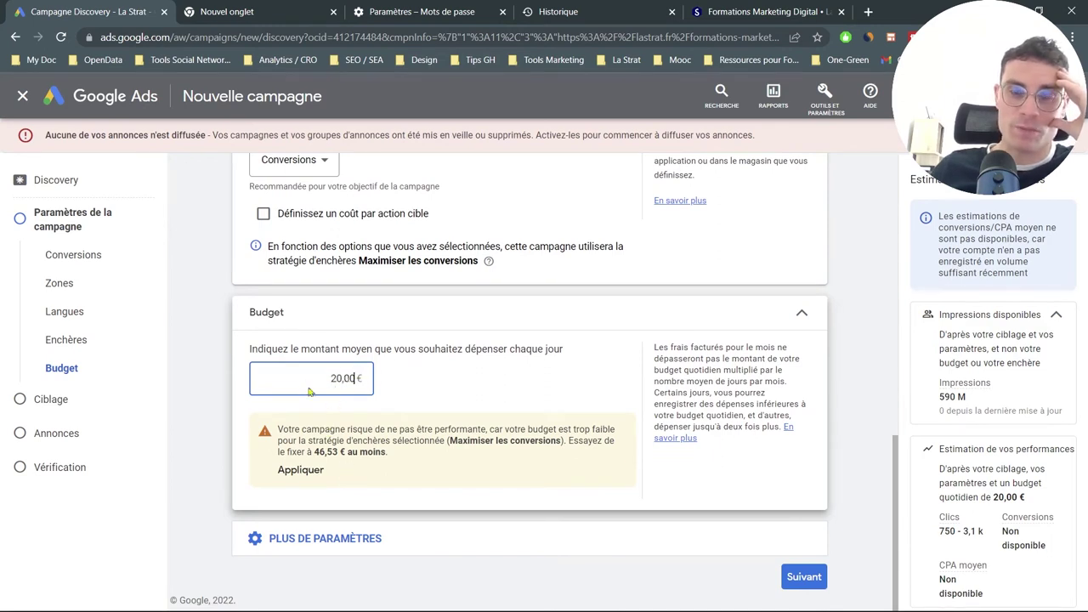
pyautogui.press('BackSpace')
pyautogui.press('BackSpace')
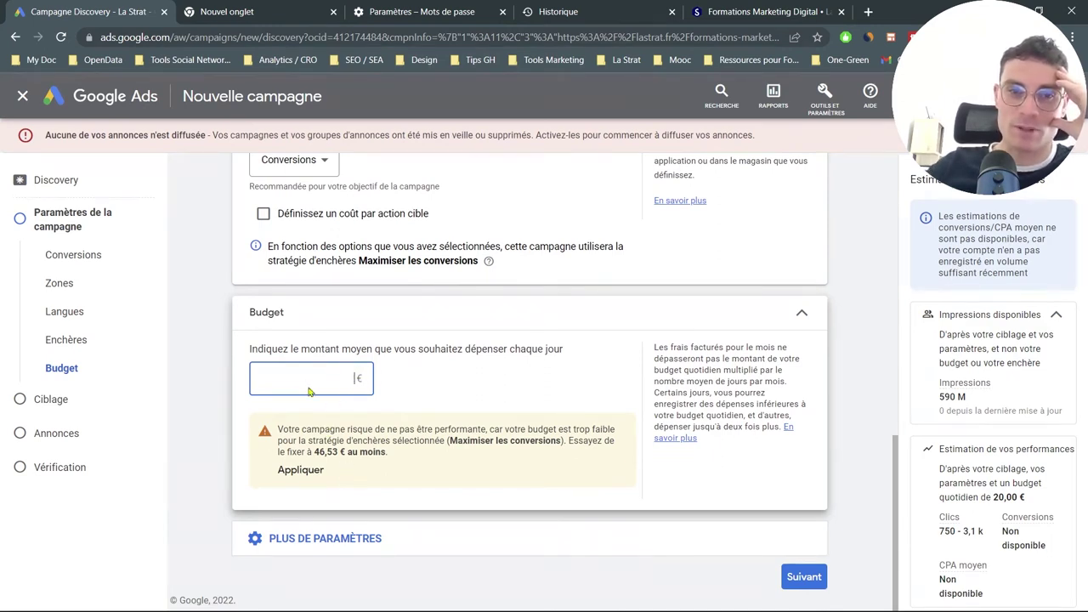
pyautogui.write('50')
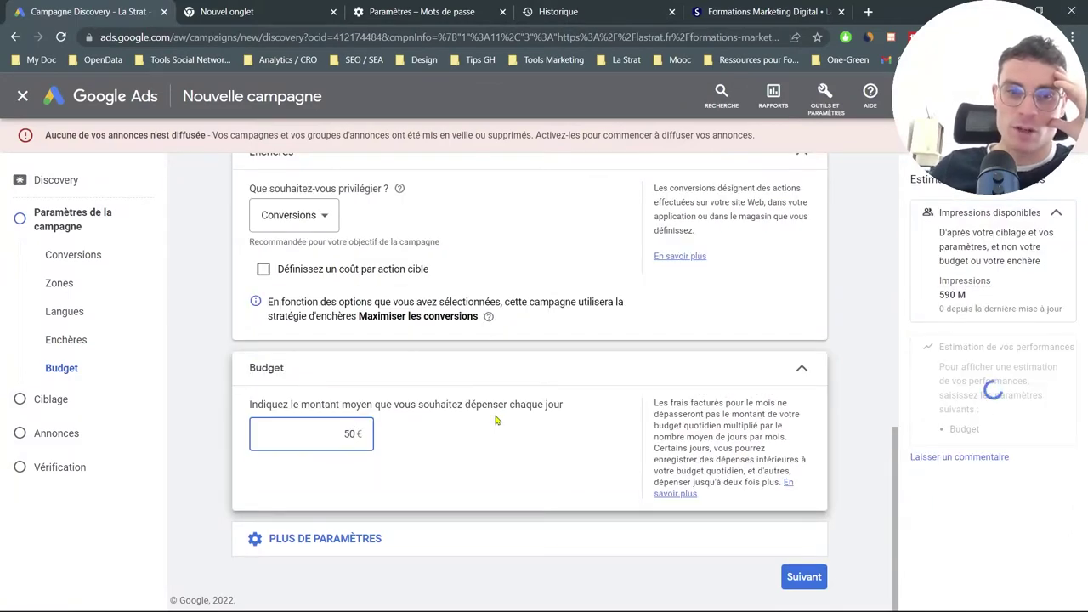
pyautogui.moveTo(492, 404); pyautogui.dragTo(499, 405)
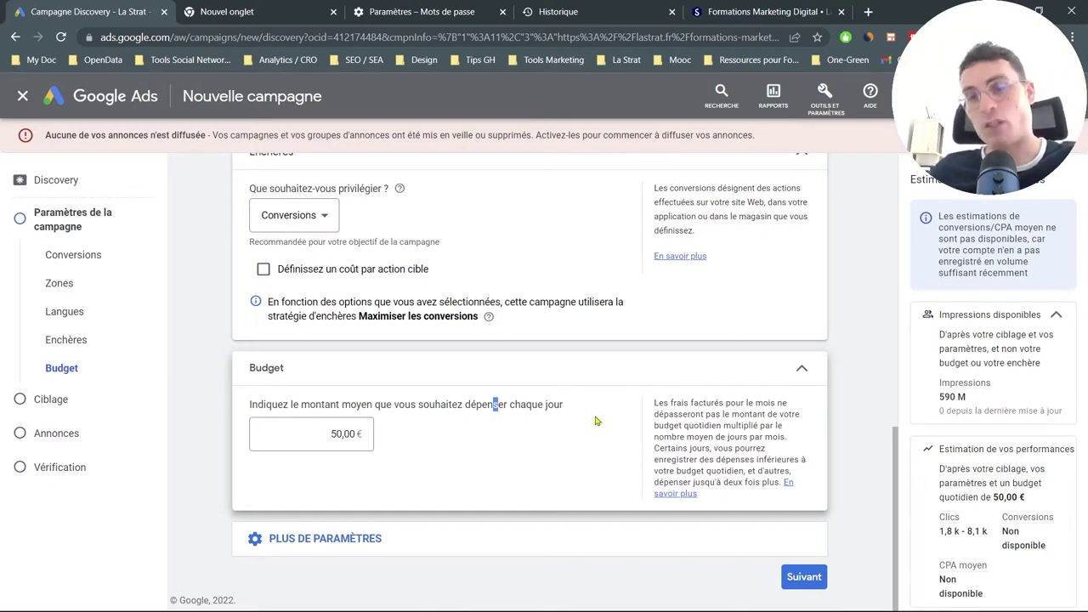
# Expand the additional campaign settings beneath the budget section
pyautogui.click(370, 550)
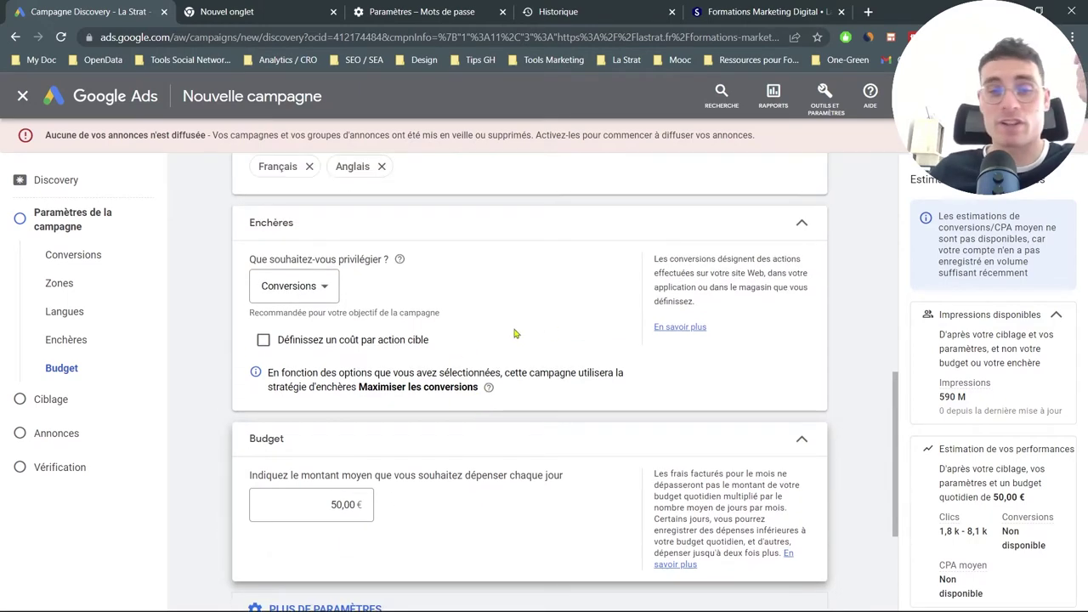
pyautogui.scroll(-3, 510, 333)
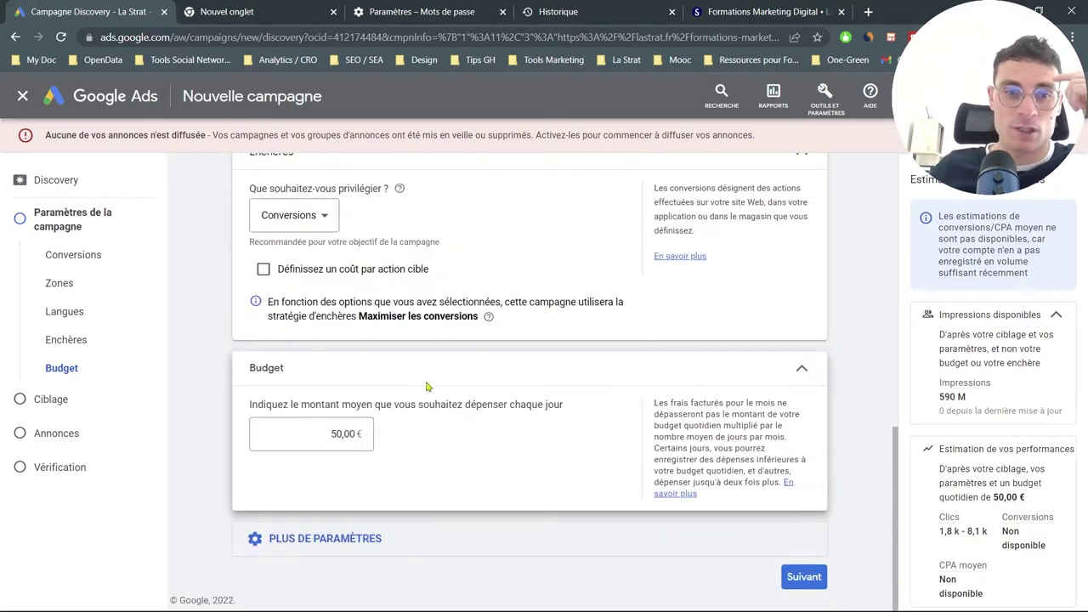
pyautogui.click(347, 544)
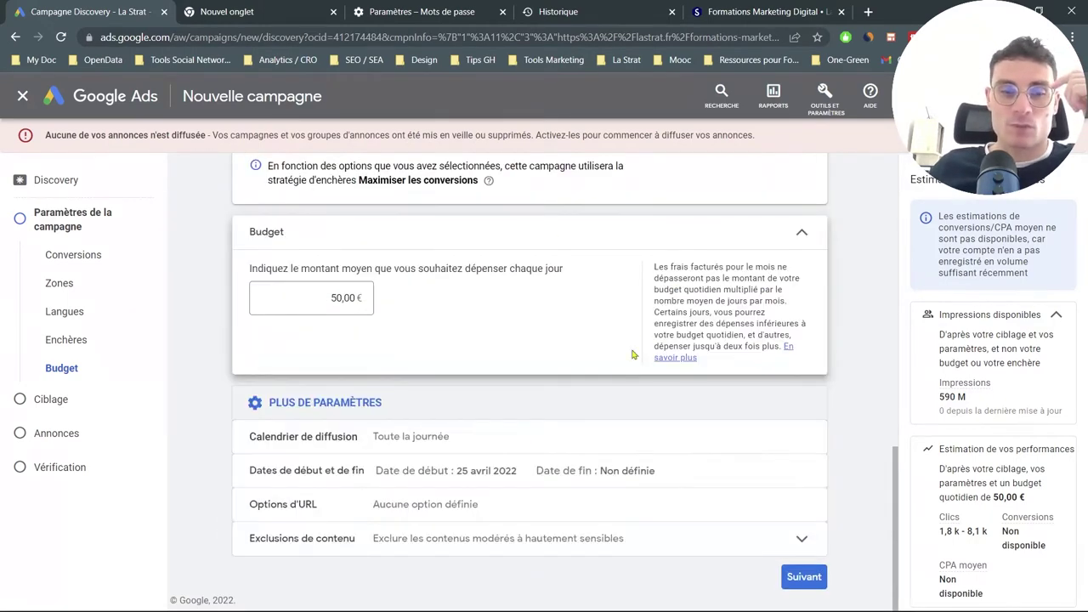
# Open the content exclusions and the ad schedule, and add a second Tous les jours time slot from 00:00 to 00:00
pyautogui.click(621, 545)
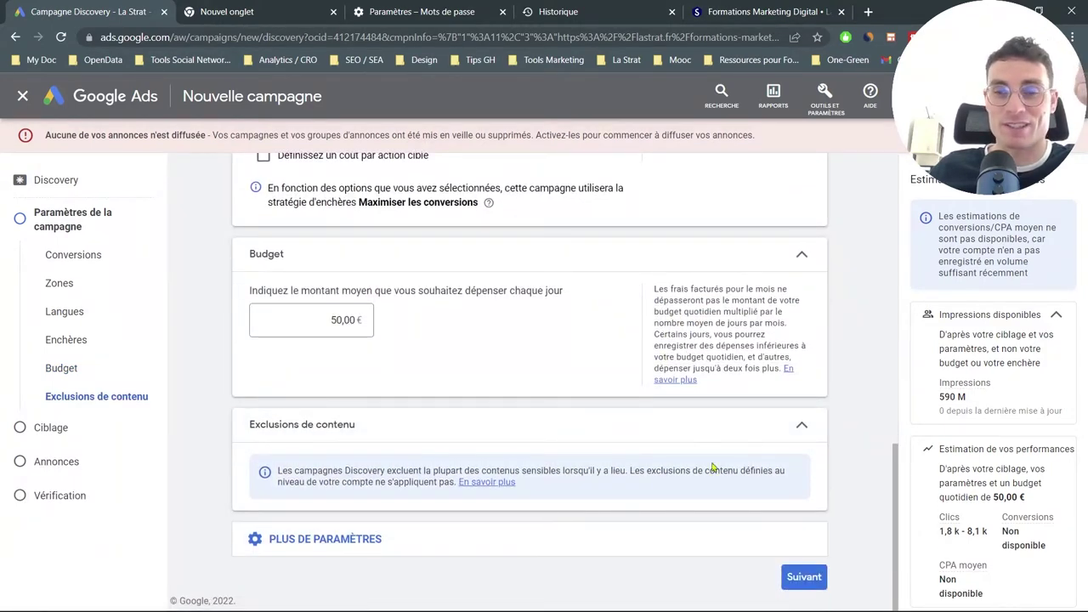
pyautogui.click(534, 507)
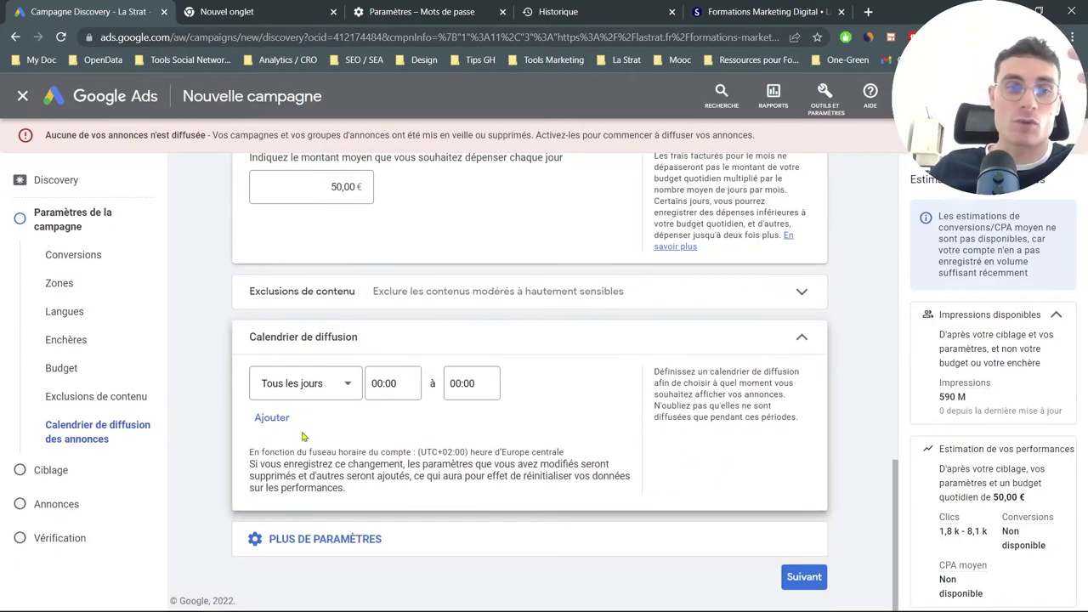
pyautogui.click(273, 417)
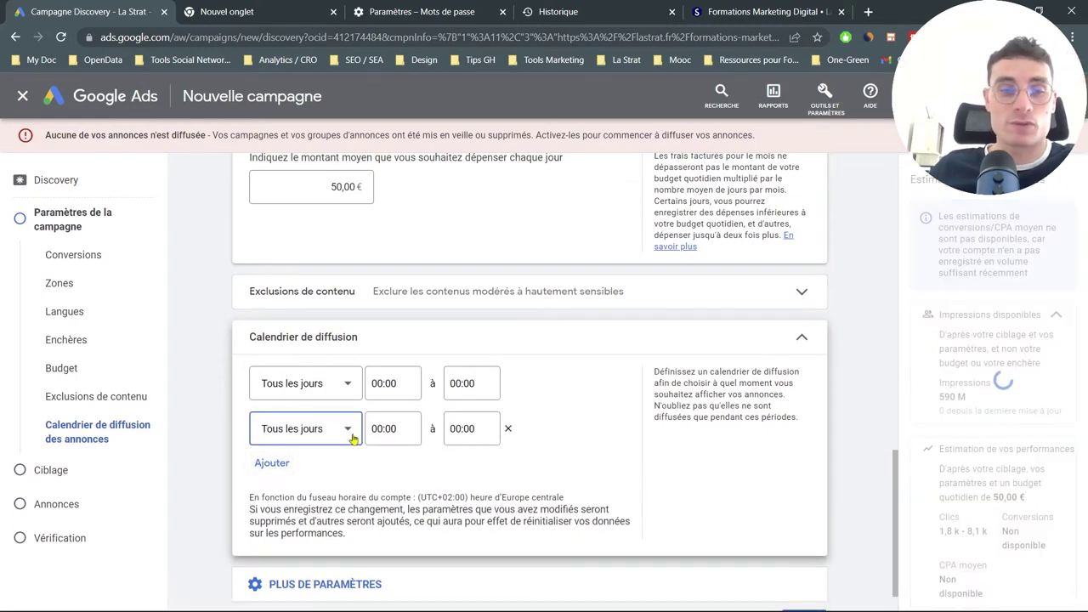
pyautogui.click(351, 437)
pyautogui.scroll(-2, 335, 382)
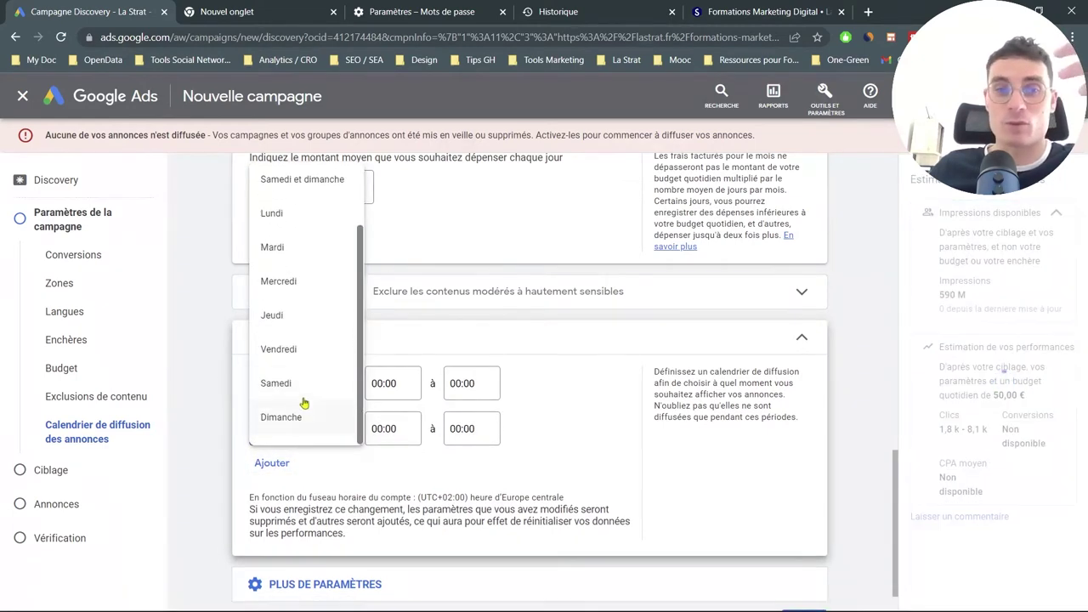
pyautogui.scroll(3, 316, 349)
pyautogui.click(612, 432)
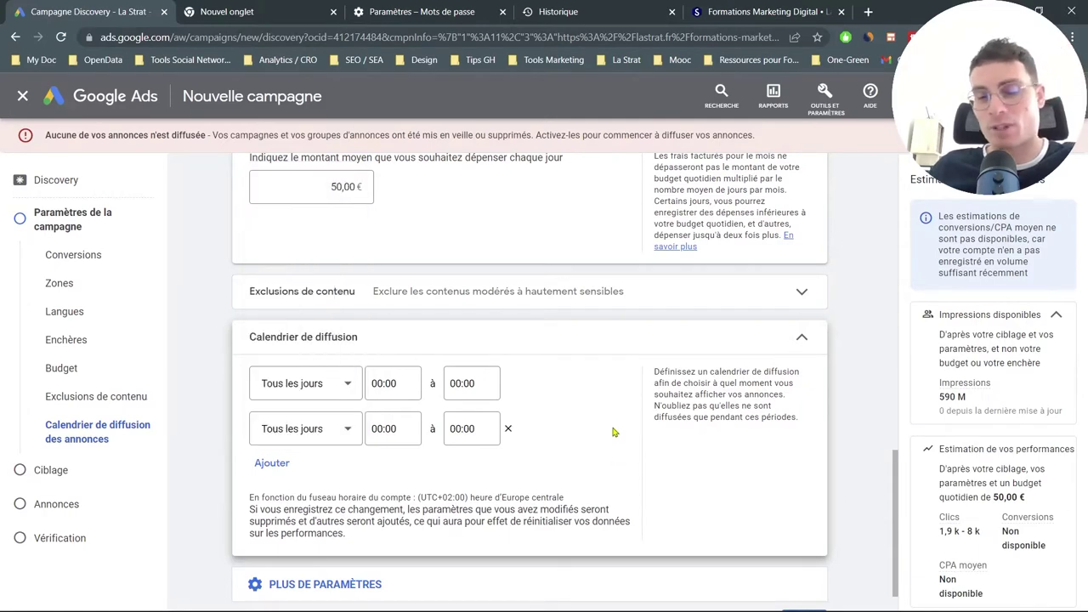
# Finish the campaign settings and continue to the Ciblage stage of the campaign
pyautogui.scroll(-1, 595, 434)
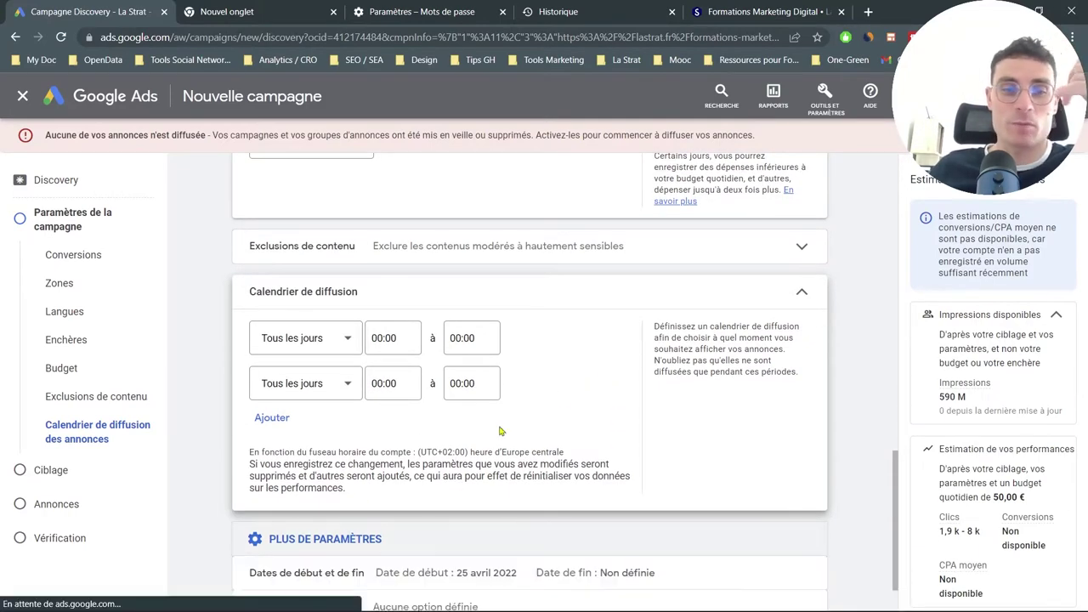
pyautogui.scroll(-2, 581, 395)
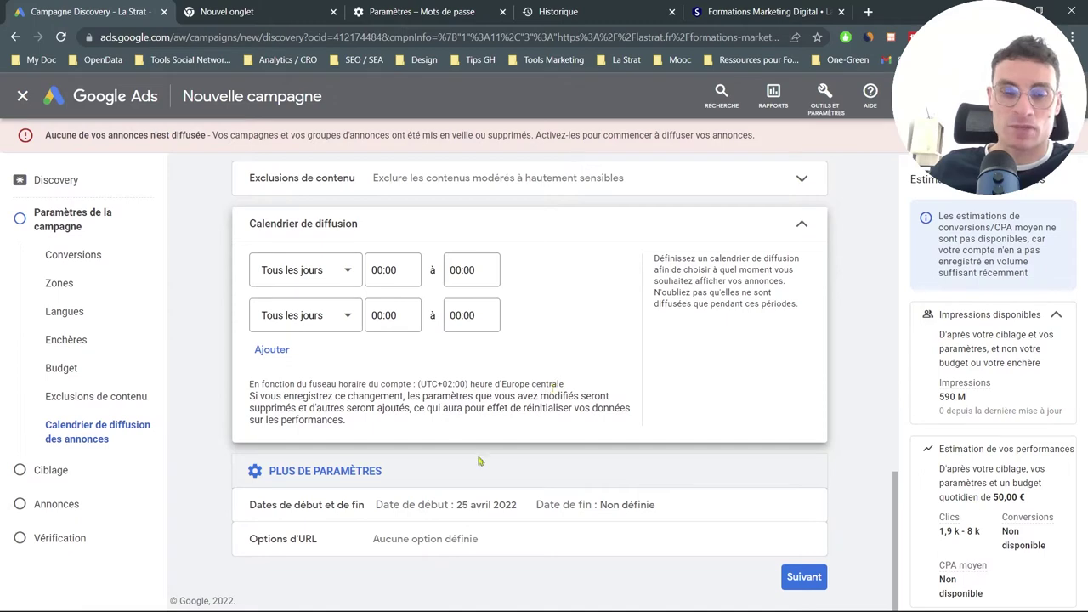
pyautogui.click(804, 577)
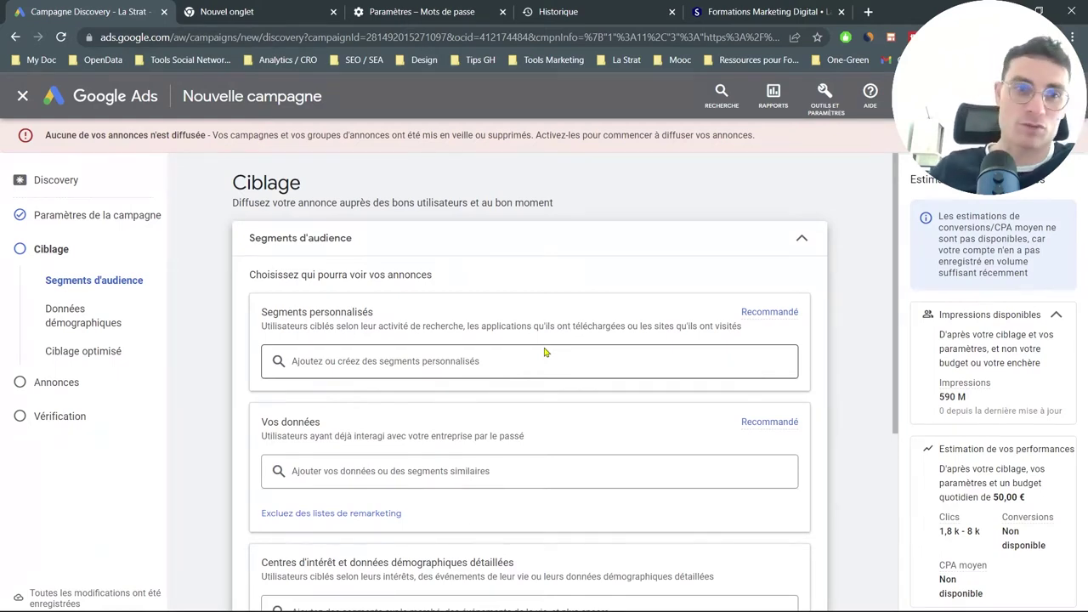
# Review the audience segment options and expand the demographic categories for sex, age, parental status and household income
pyautogui.scroll(-1, 411, 302)
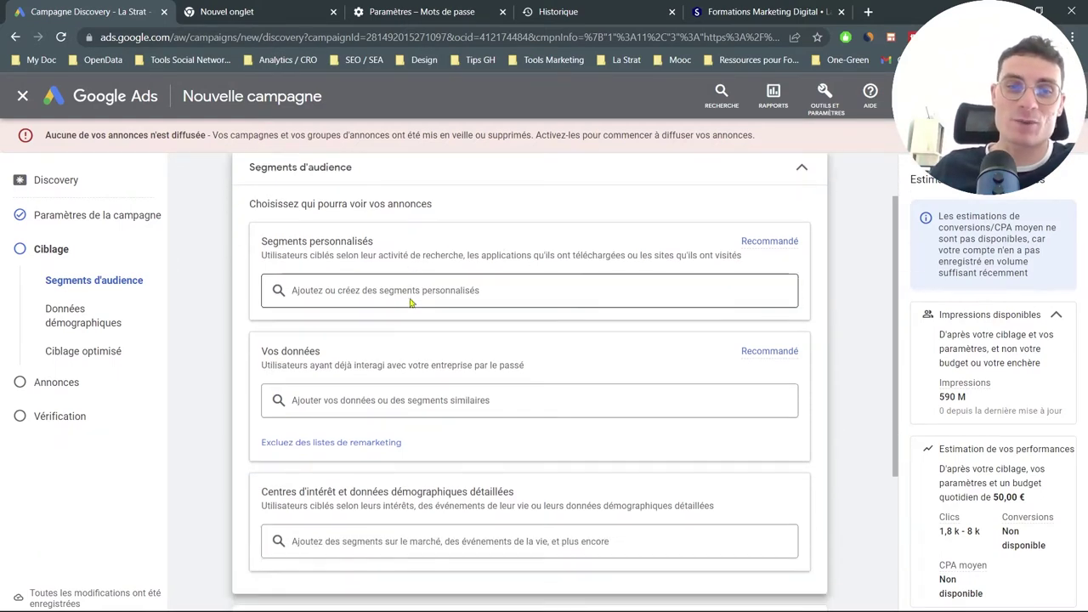
pyautogui.scroll(-3, 416, 331)
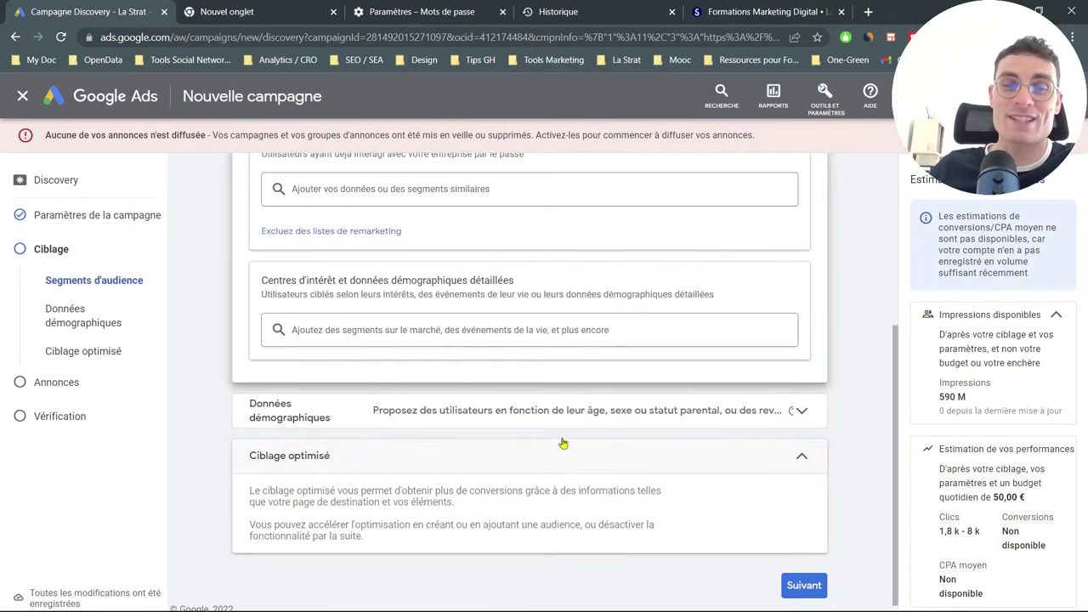
pyautogui.click(505, 415)
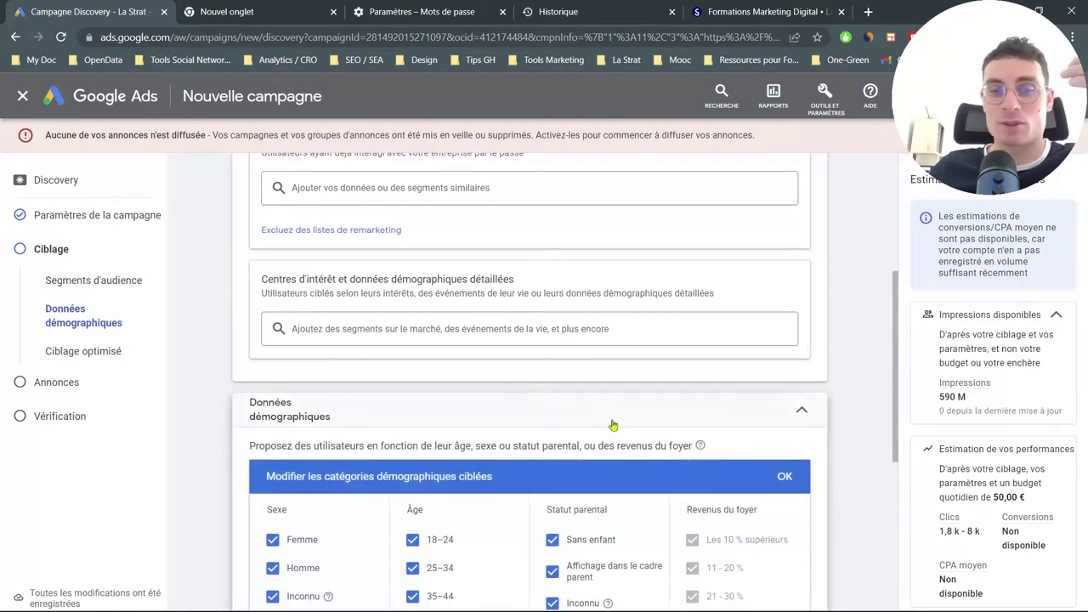
pyautogui.scroll(-2, 612, 425)
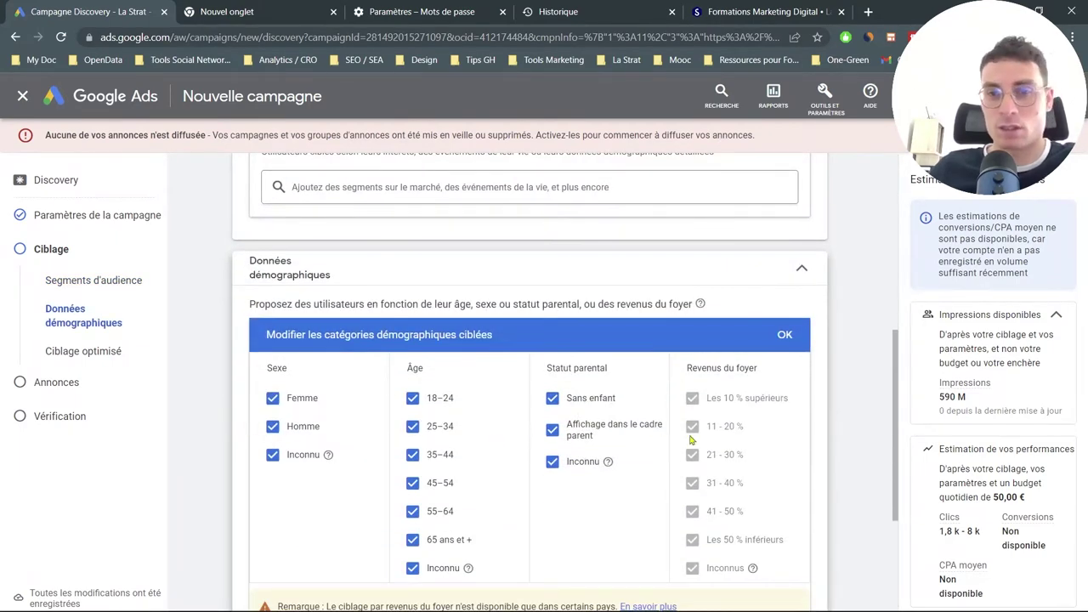
# Browse the segment categories for interests and detailed demographics, and check the Vos données segment option
pyautogui.scroll(3, 646, 425)
pyautogui.click(476, 396)
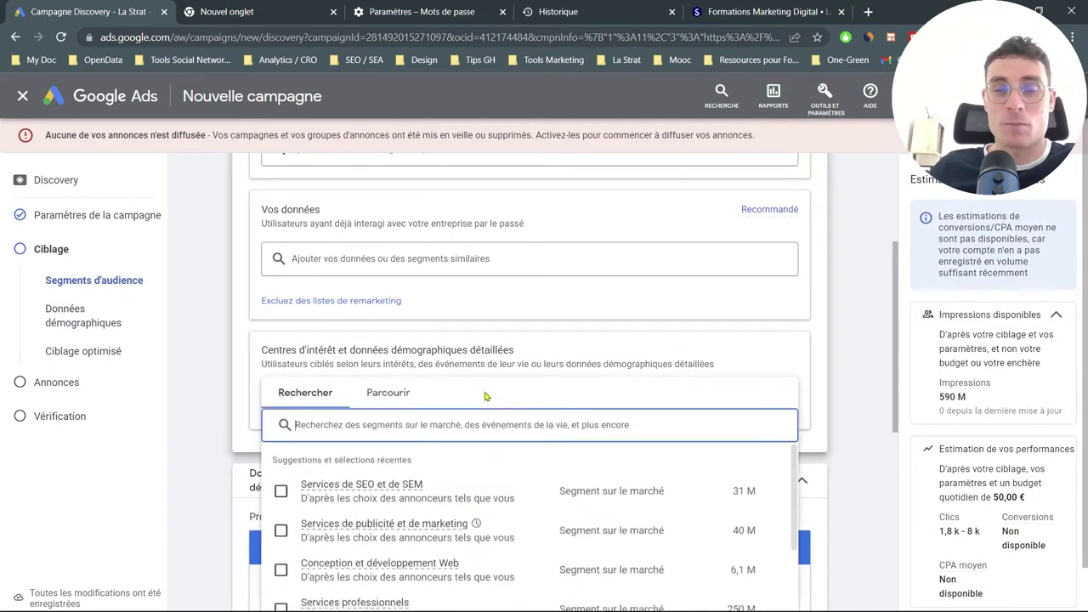
pyautogui.click(384, 395)
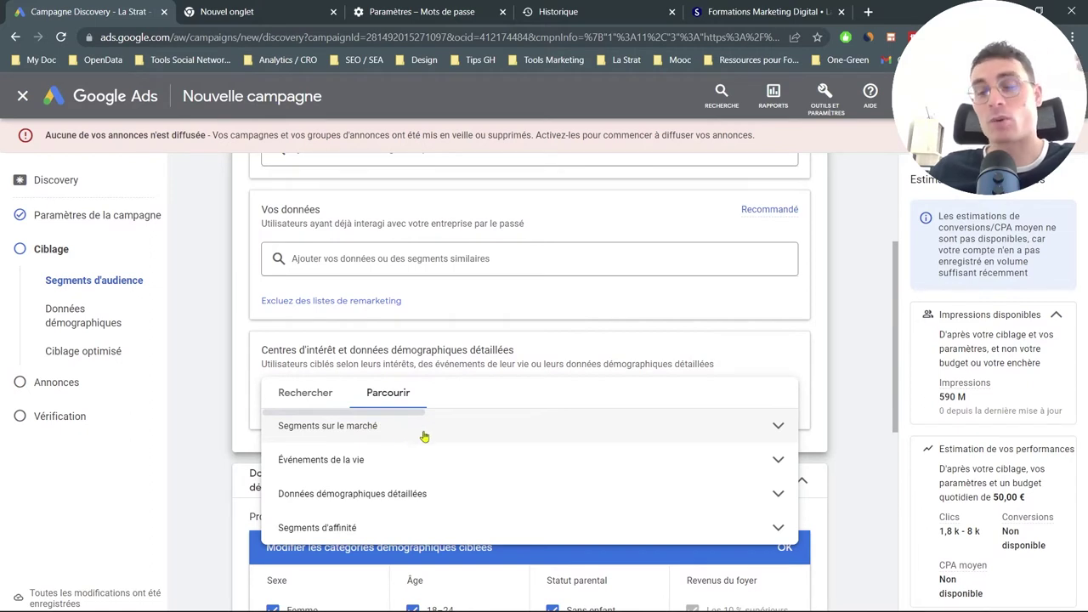
pyautogui.click(415, 258)
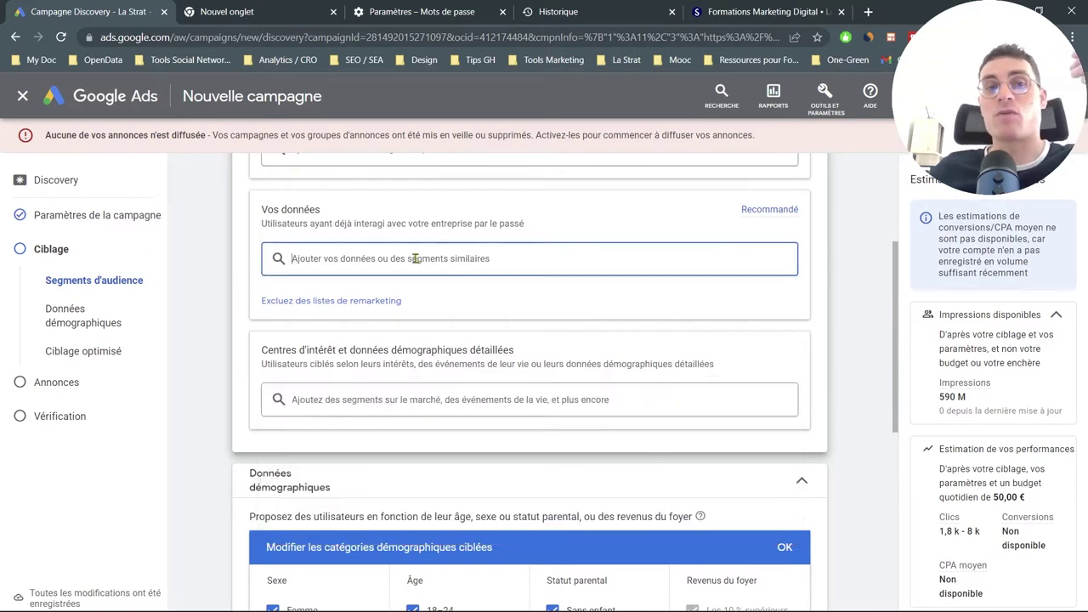
pyautogui.click(630, 245)
pyautogui.click(595, 228)
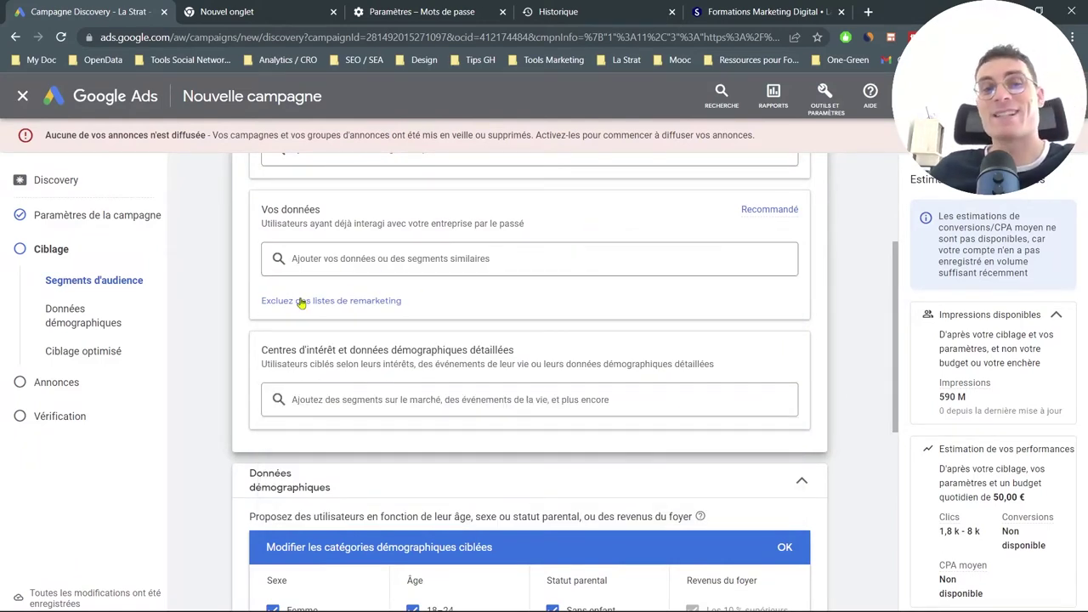
# Browse the account's existing custom segments
pyautogui.scroll(2, 472, 291)
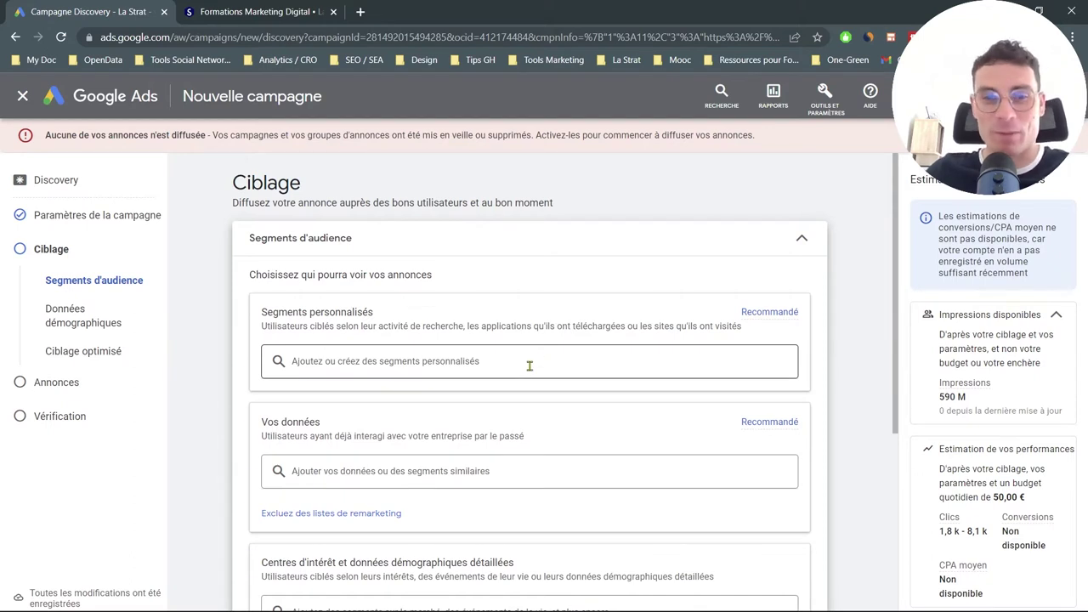
pyautogui.click(528, 366)
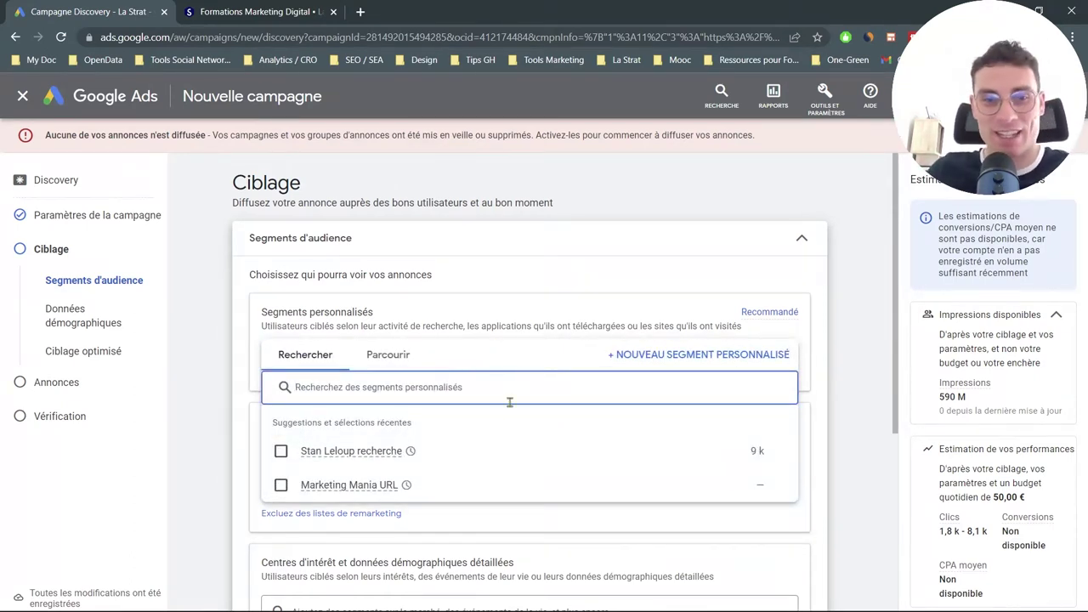
pyautogui.click(393, 362)
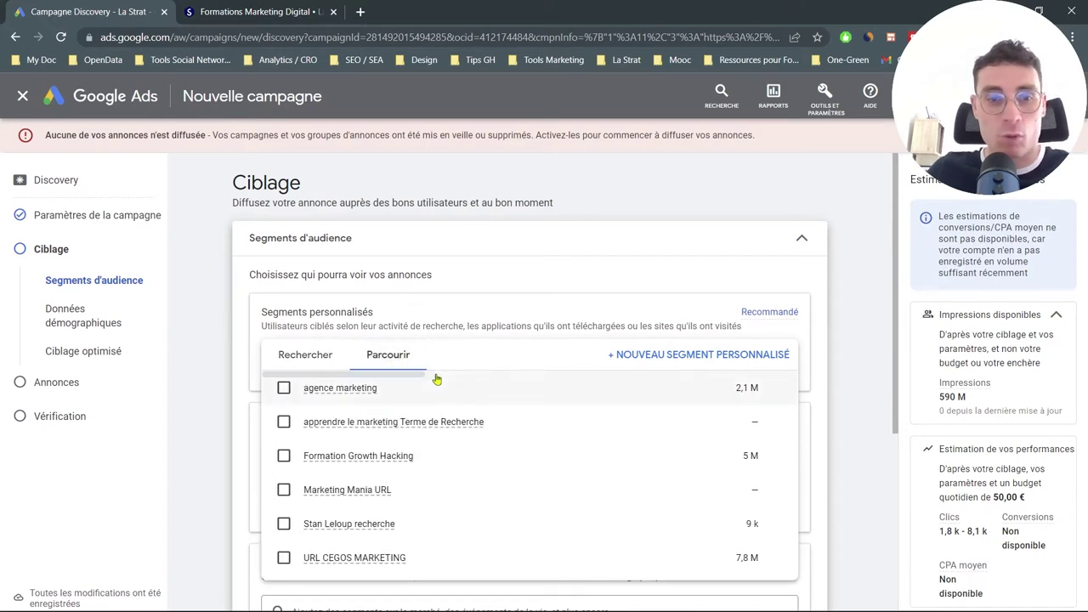
pyautogui.moveTo(336, 566)
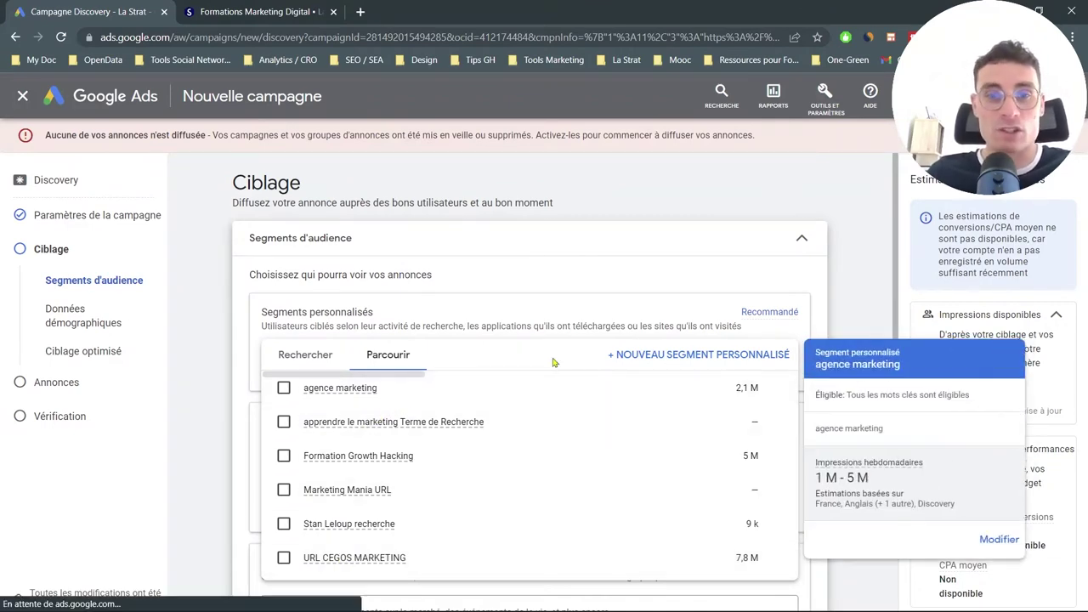
# Start a custom segment of people who searched Google terms, look up "accompagnement marketing digital" and add the suggestion "agence conseil marketing digital"
pyautogui.click(650, 355)
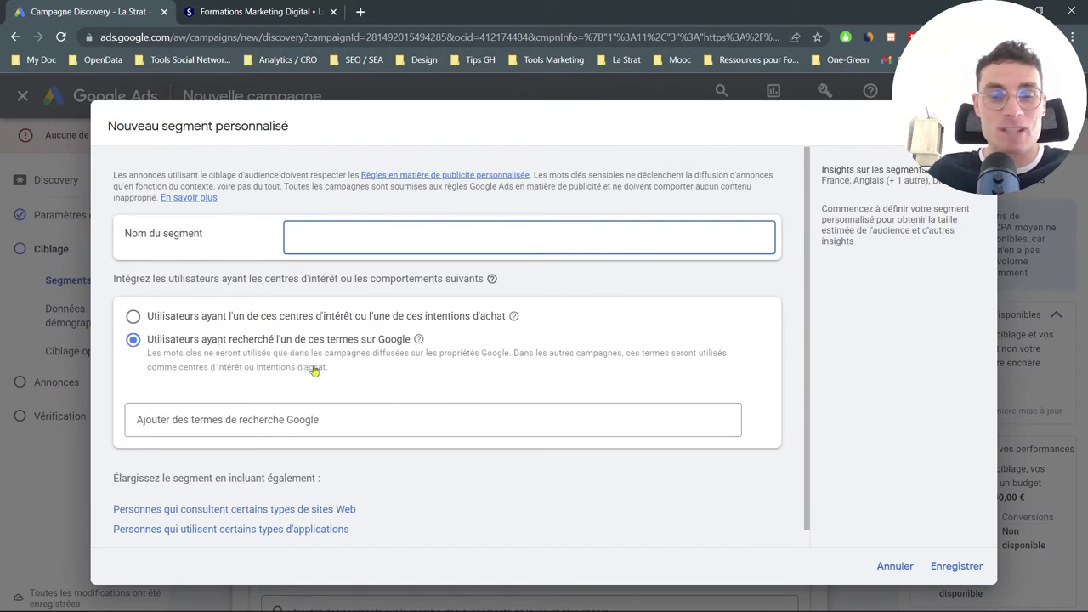
pyautogui.click(257, 419)
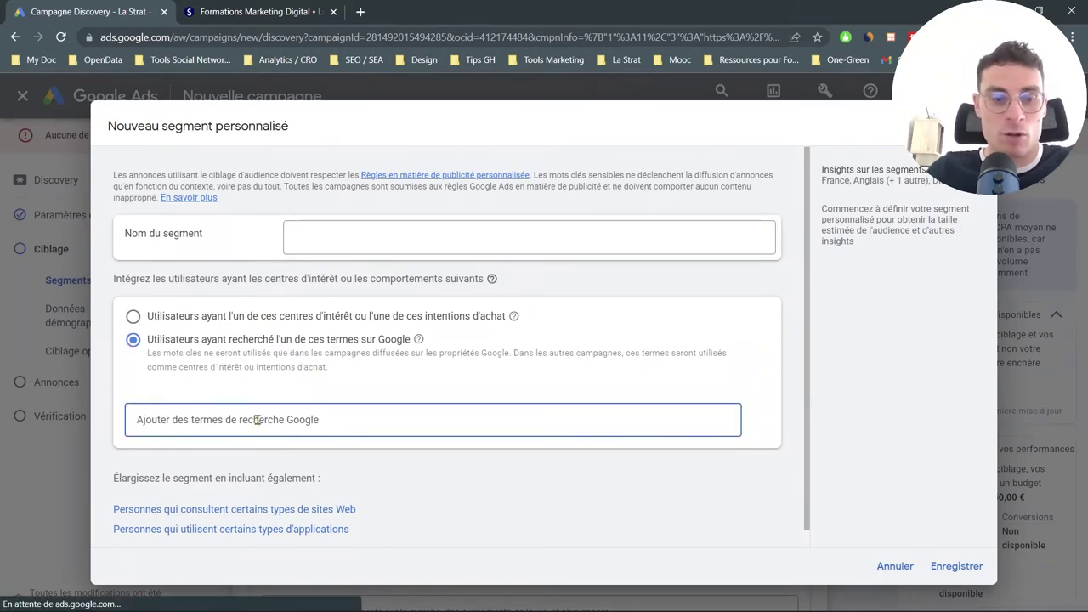
pyautogui.write('accompagnement ')
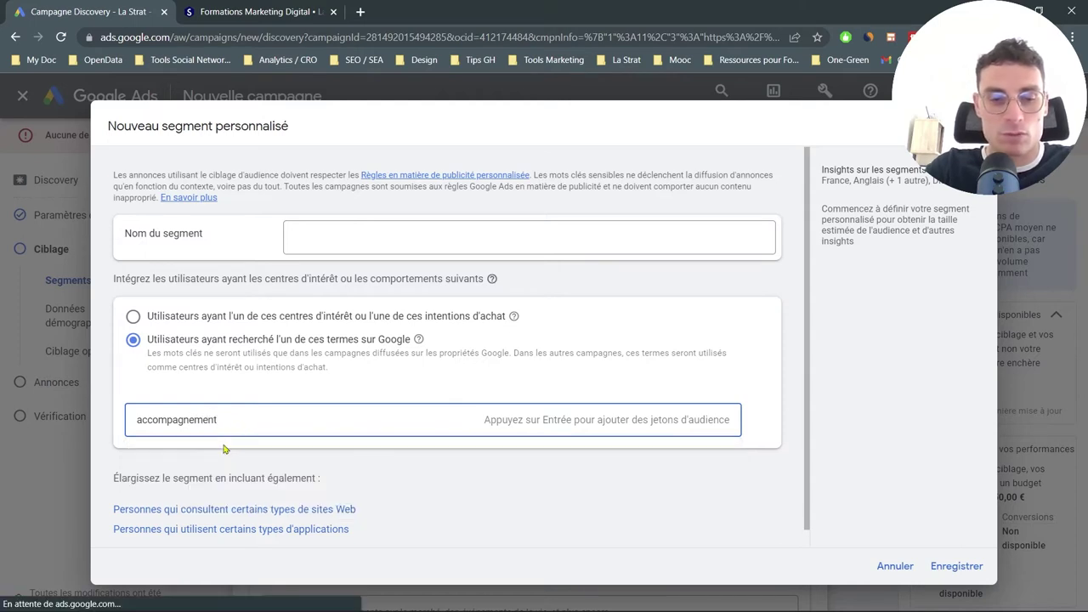
pyautogui.write('marketing')
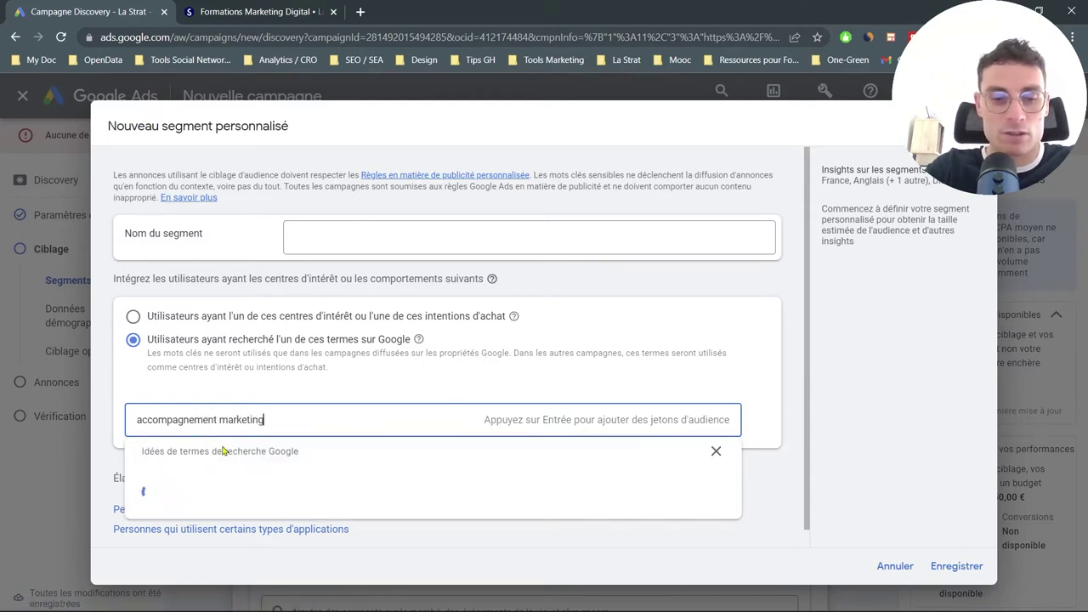
pyautogui.write(' digital')
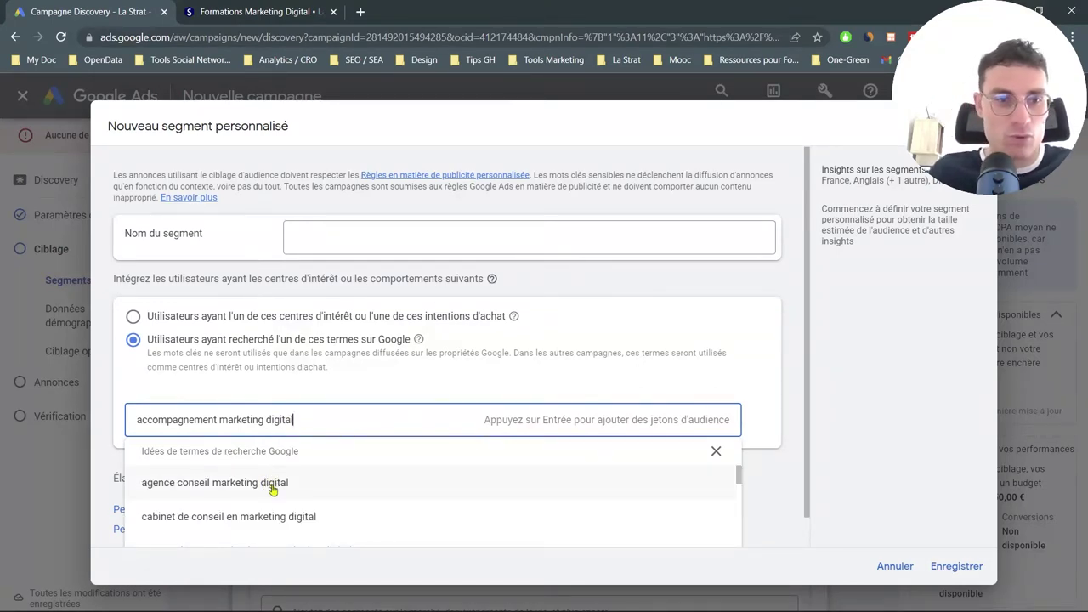
pyautogui.click(272, 484)
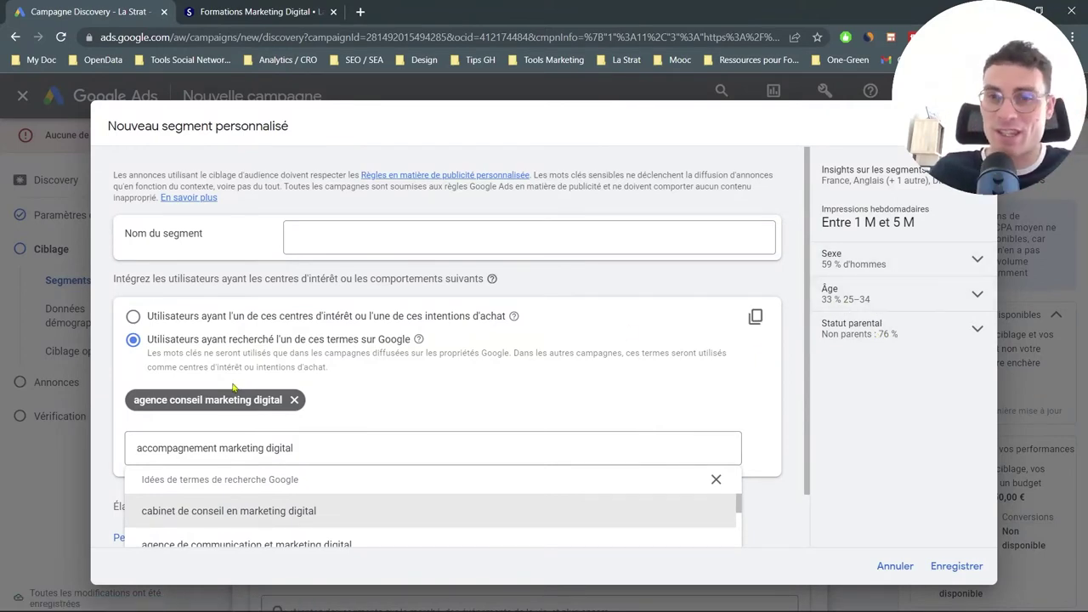
# Name the custom segment "Agence Conseil Marketing Digital Search" and save it to the campaign's targeting
pyautogui.click(411, 237)
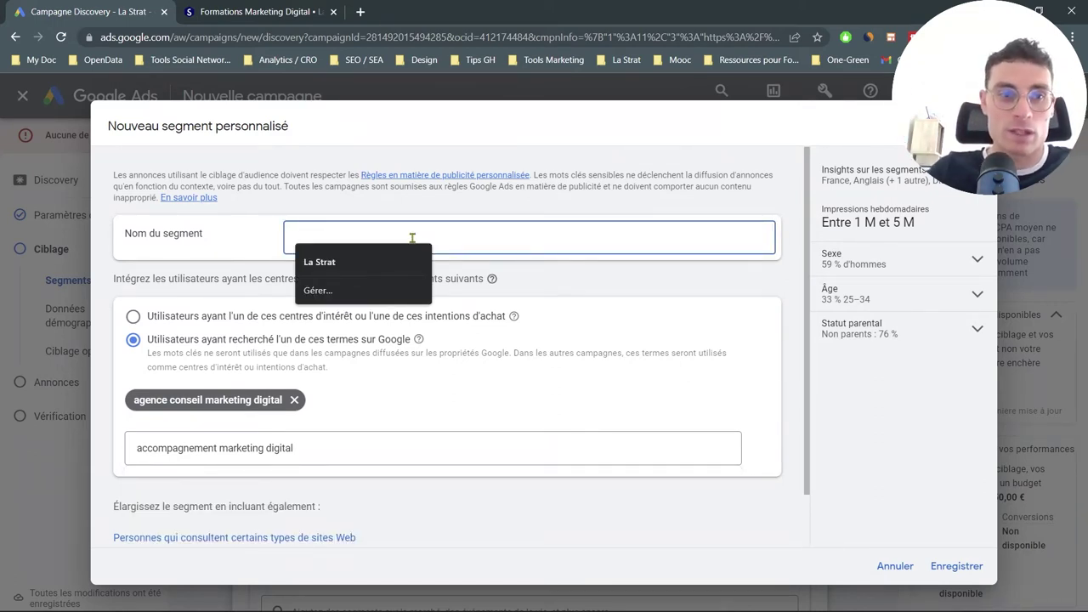
pyautogui.write('Agence')
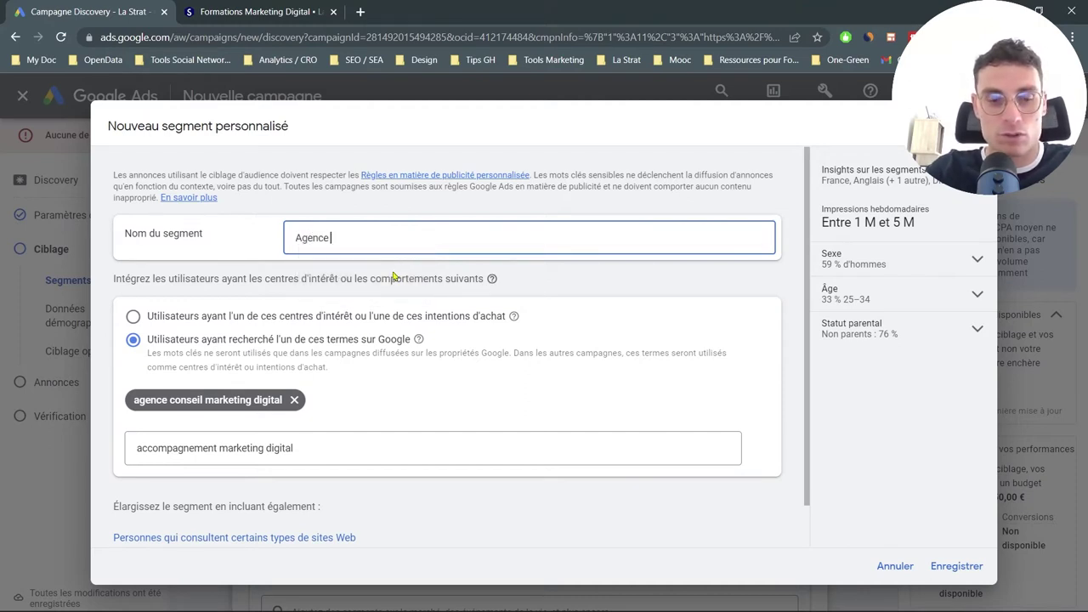
pyautogui.write(' Conseil Ma')
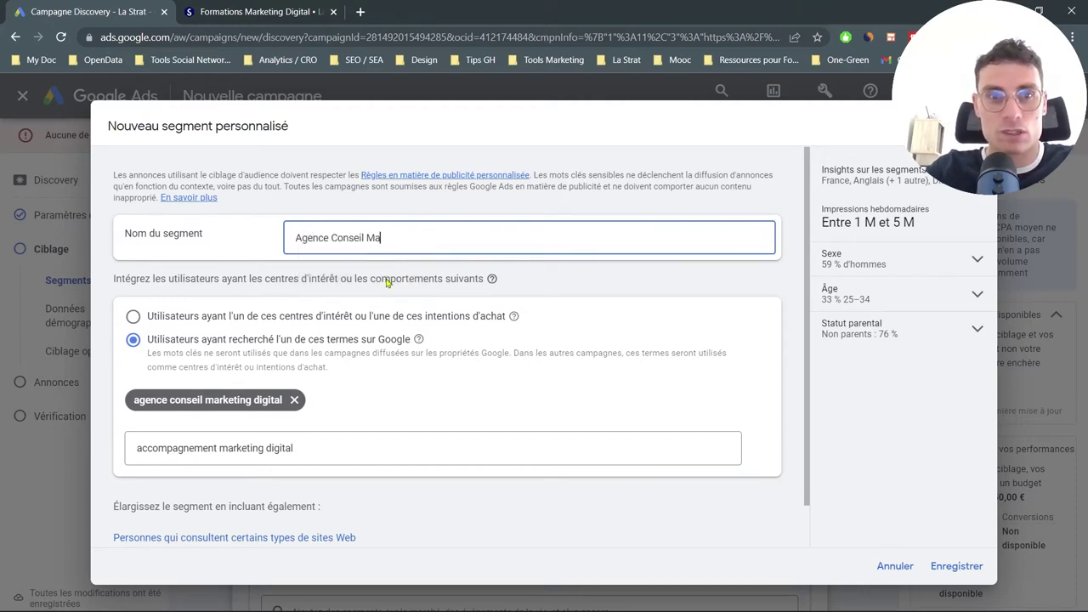
pyautogui.write('rketing ')
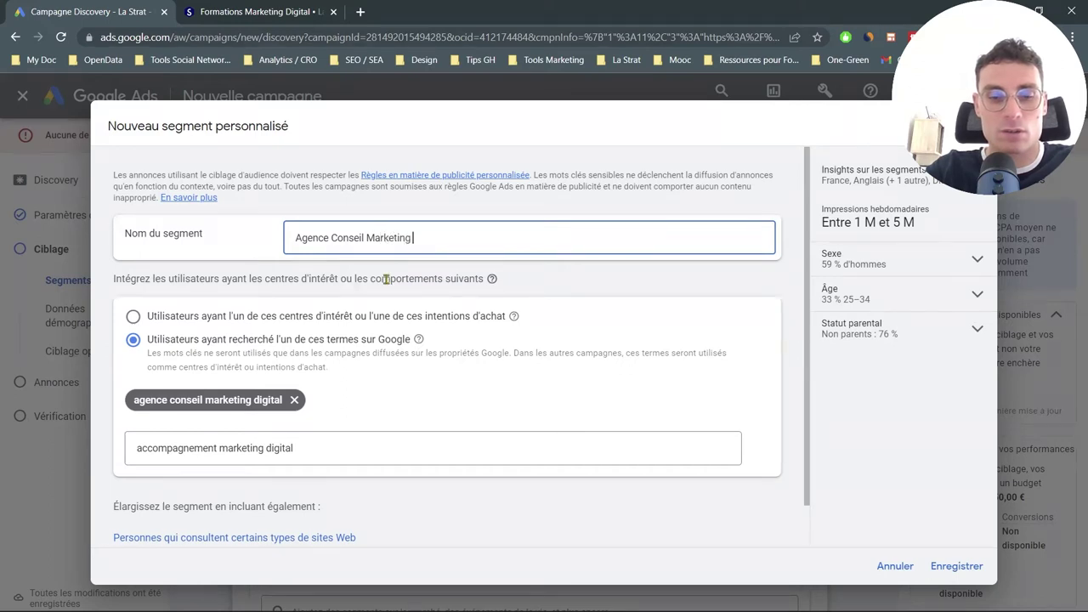
pyautogui.write('Digital ')
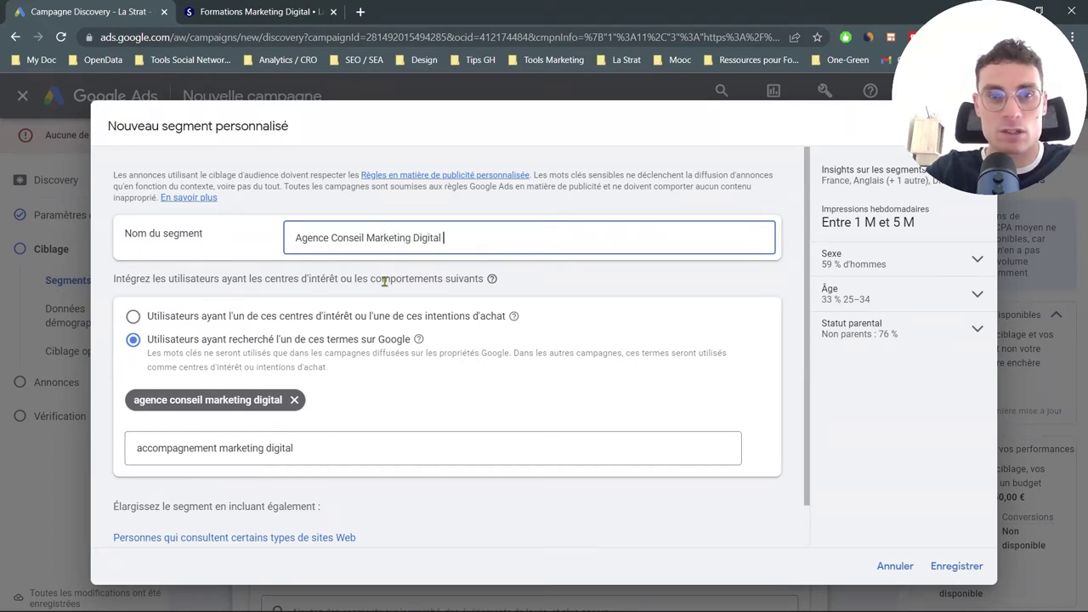
pyautogui.write('Search')
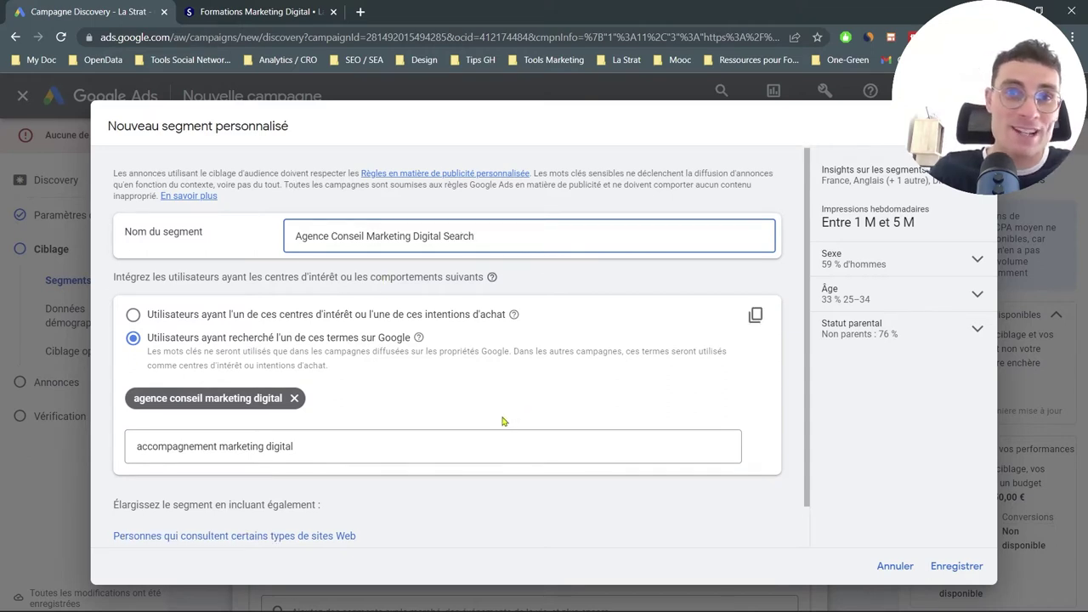
pyautogui.scroll(-1, 476, 424)
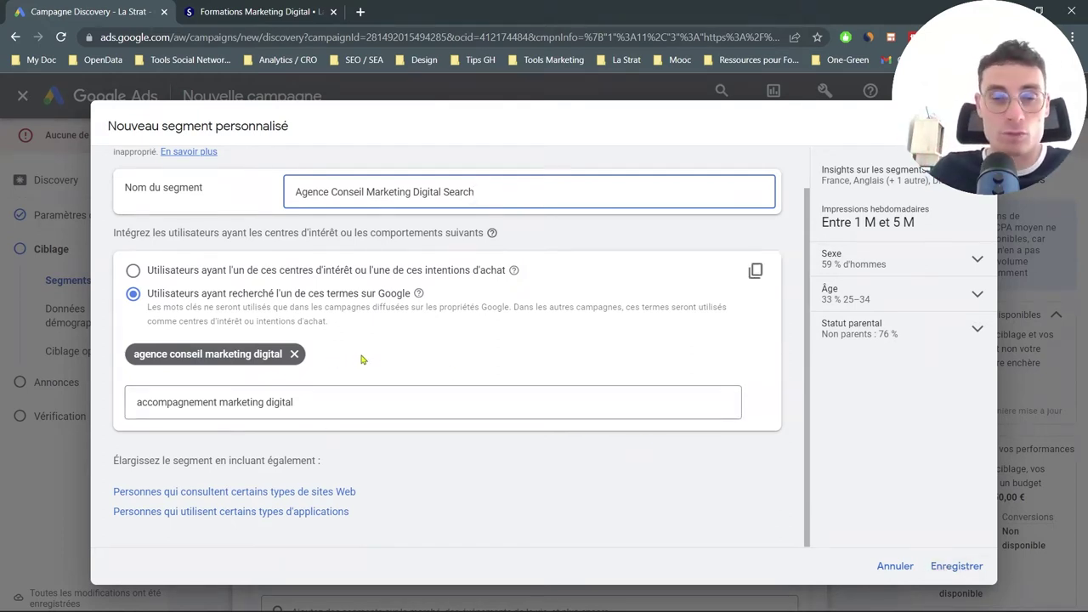
pyautogui.click(948, 568)
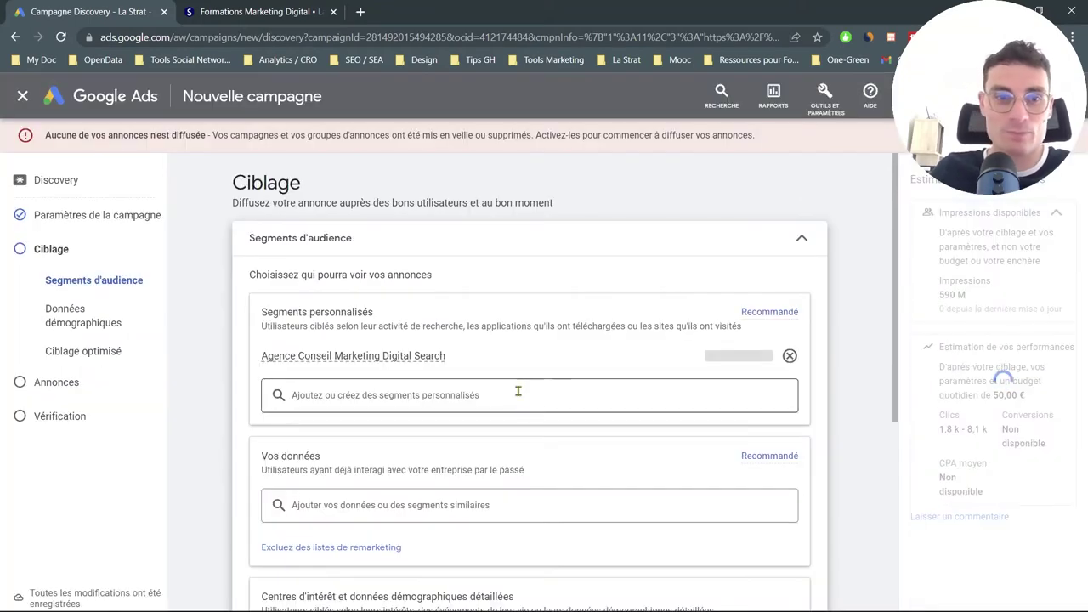
# Turn off optimised targeting for the campaign and continue to the ad creation stage
pyautogui.scroll(-2, 535, 393)
pyautogui.scroll(-2, 557, 418)
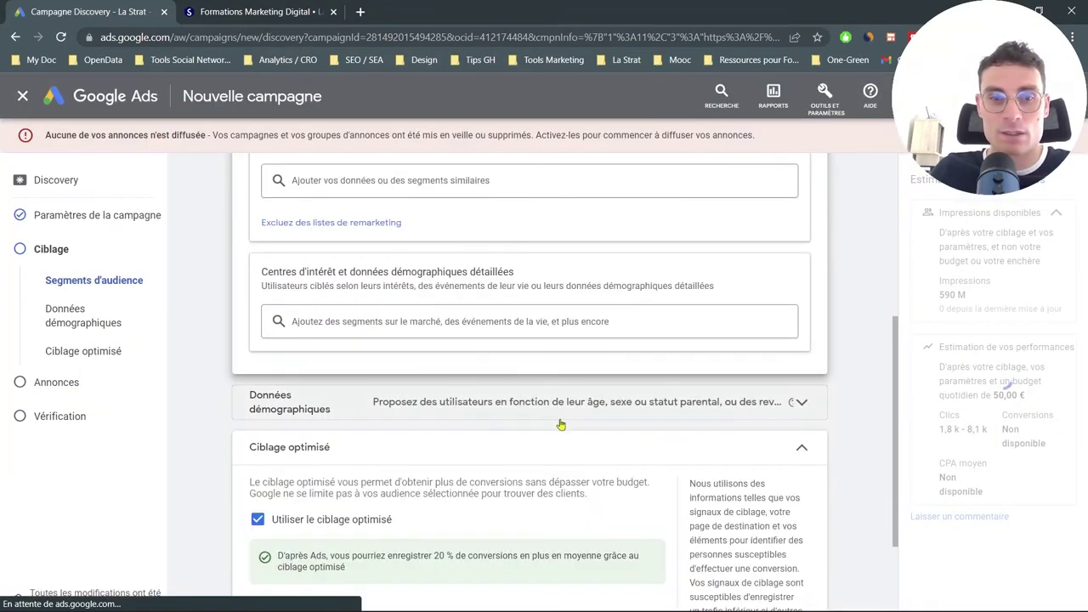
pyautogui.scroll(-1, 440, 432)
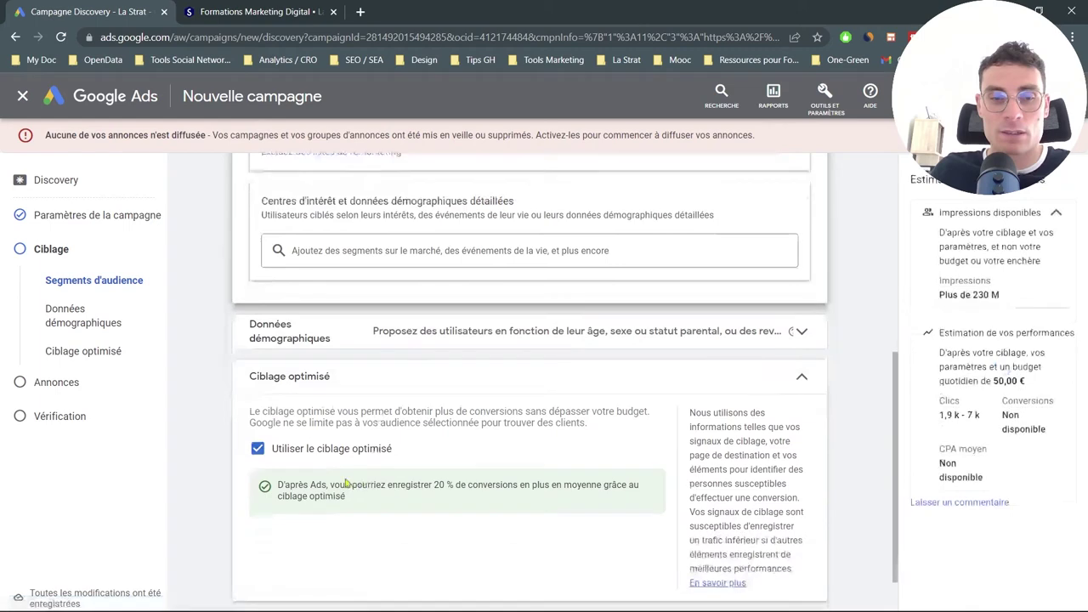
pyautogui.click(258, 449)
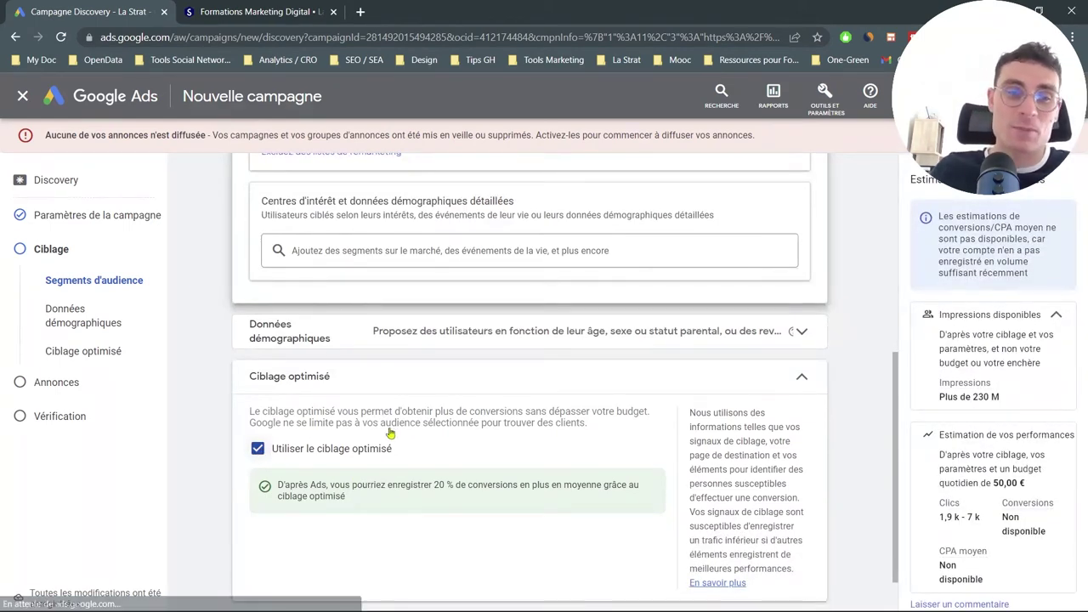
pyautogui.scroll(3, 509, 399)
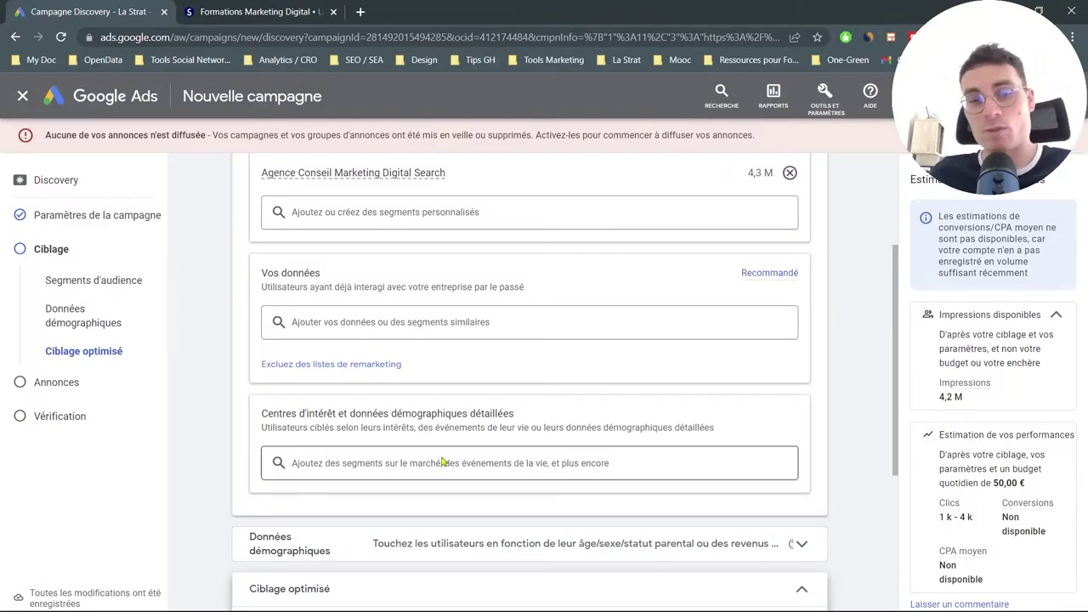
pyautogui.scroll(-3, 498, 408)
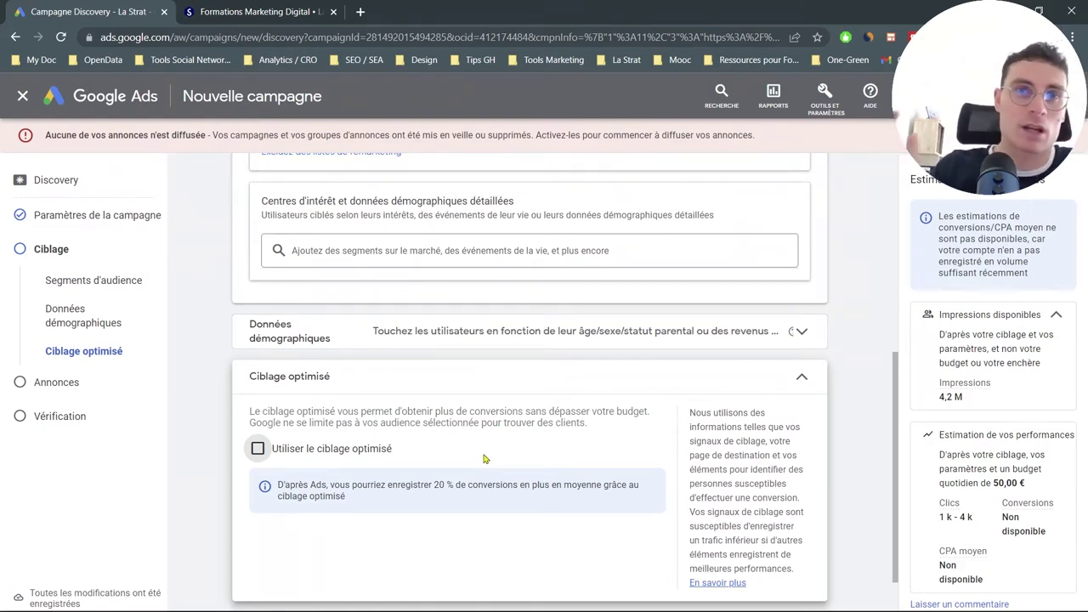
pyautogui.scroll(-1, 621, 420)
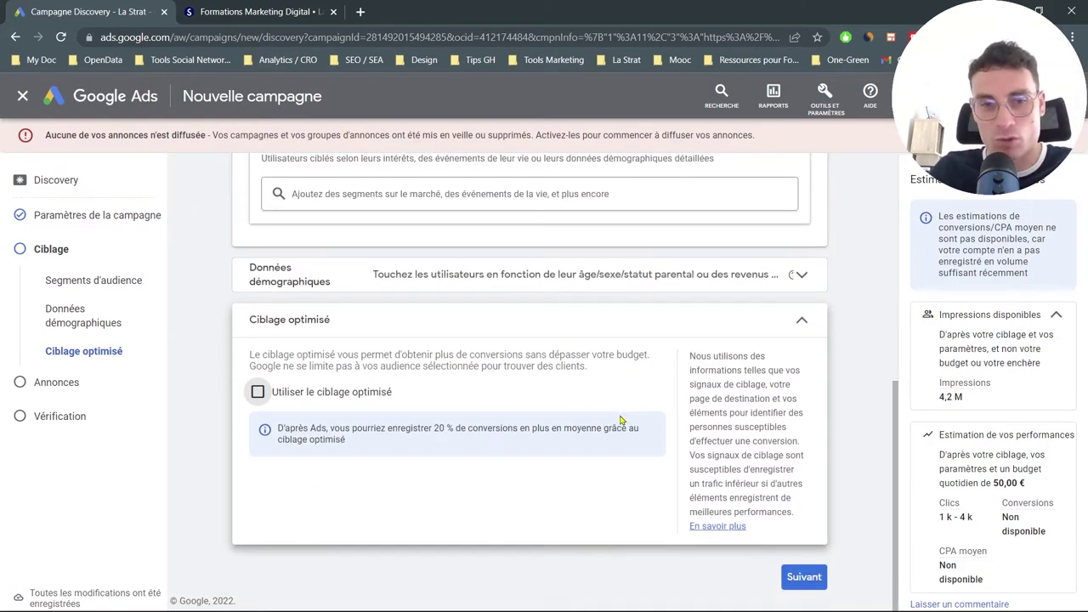
pyautogui.click(814, 583)
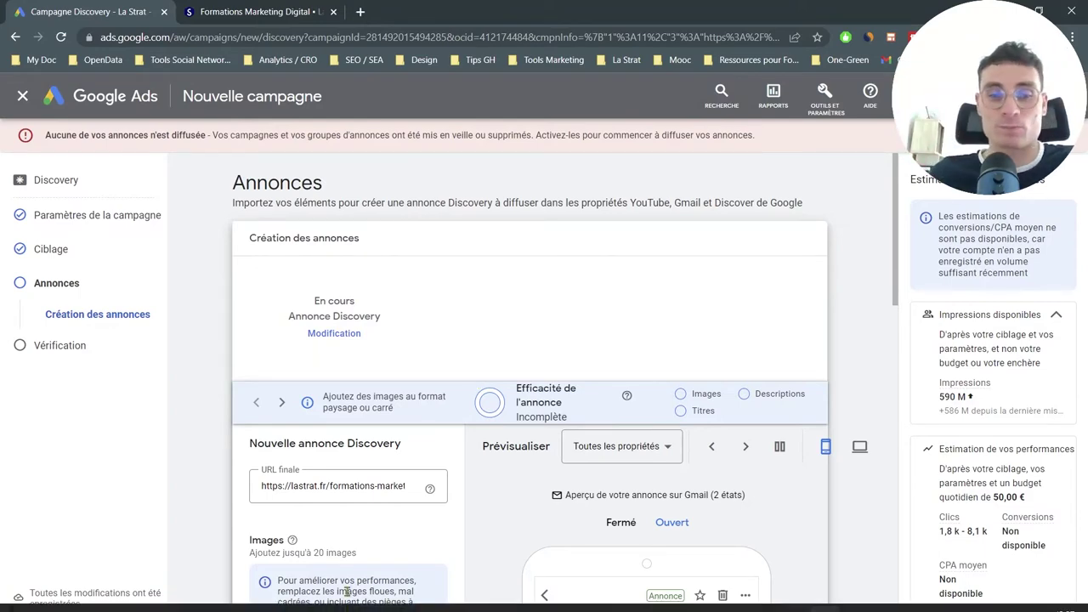
# Add four library images to the Discovery ad: the shutterstock picture, the Google Meet mockup and both photos of the two men
pyautogui.scroll(-3, 431, 365)
pyautogui.scroll(2, 432, 365)
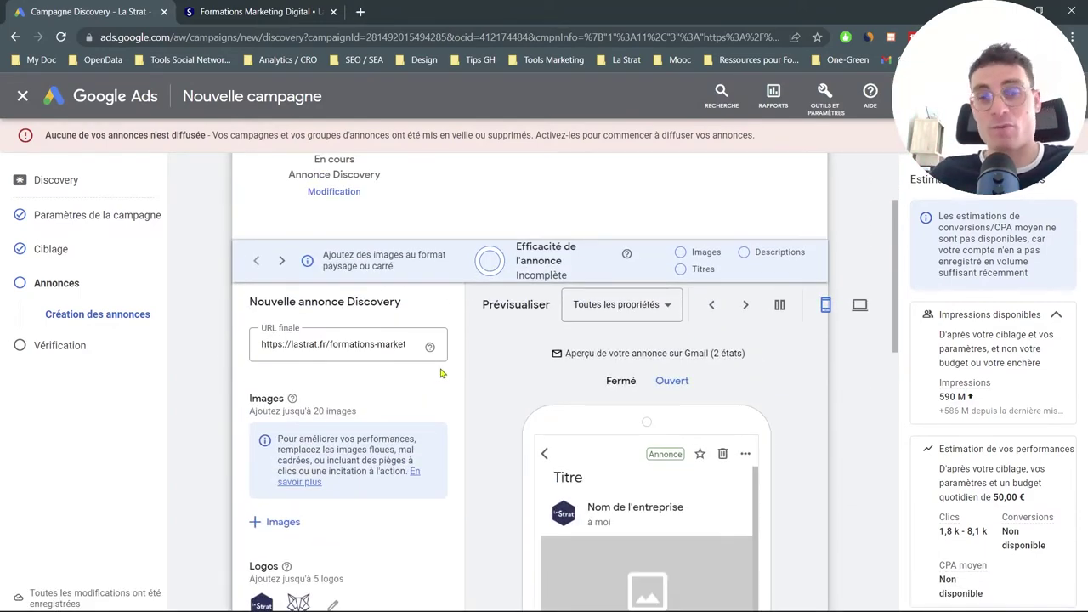
pyautogui.scroll(-1, 497, 344)
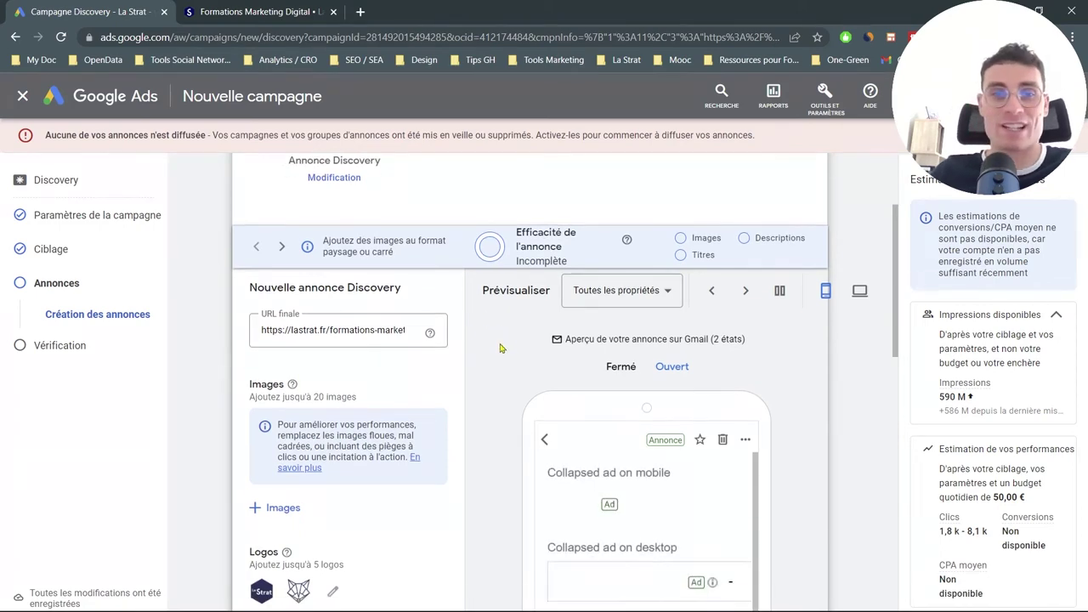
pyautogui.scroll(-1, 498, 333)
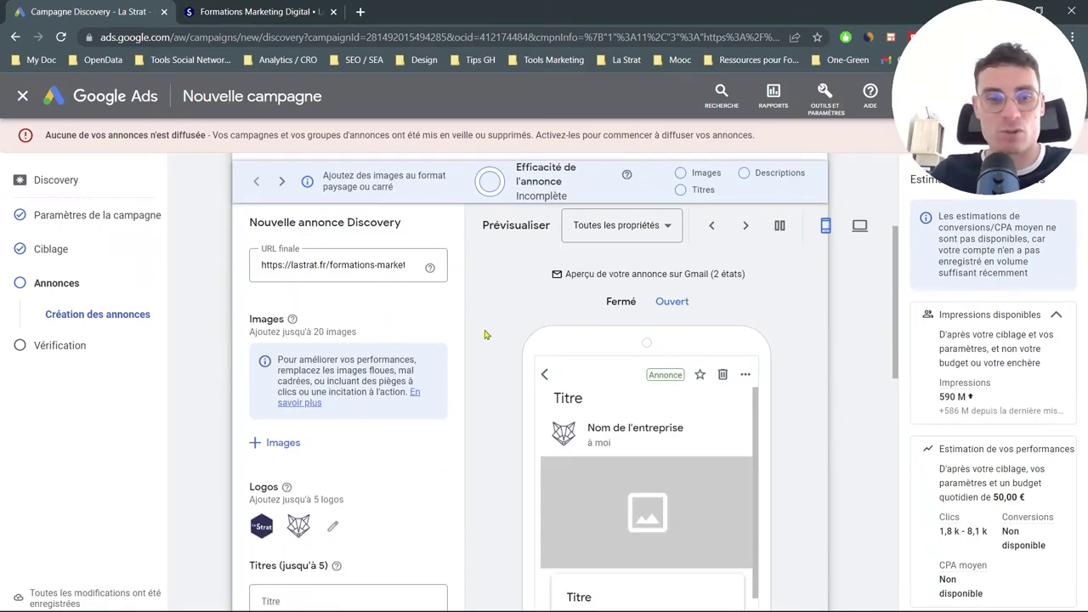
pyautogui.click(273, 380)
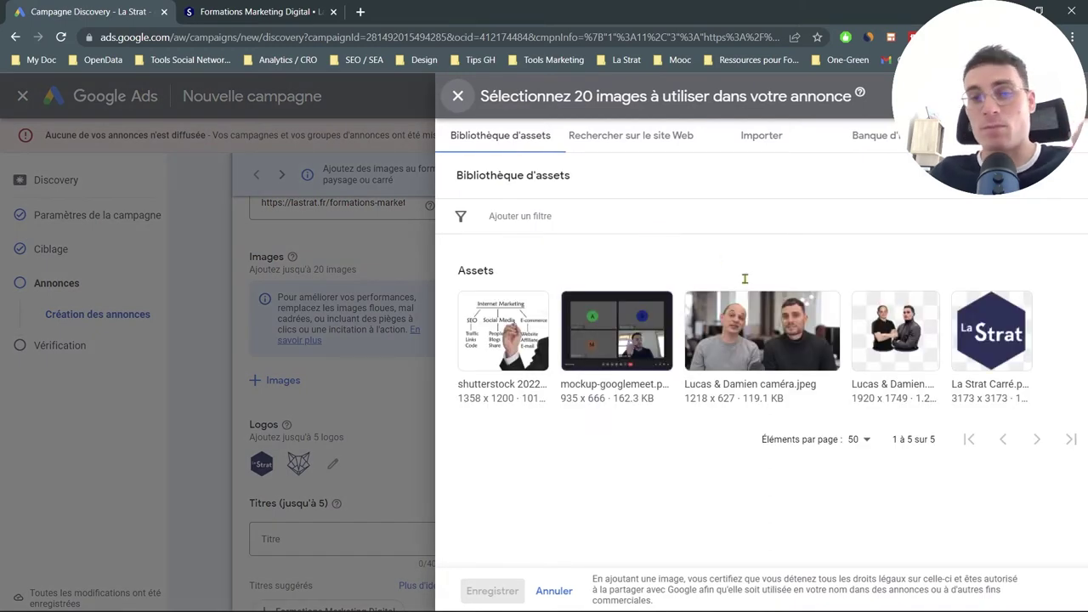
pyautogui.click(773, 331)
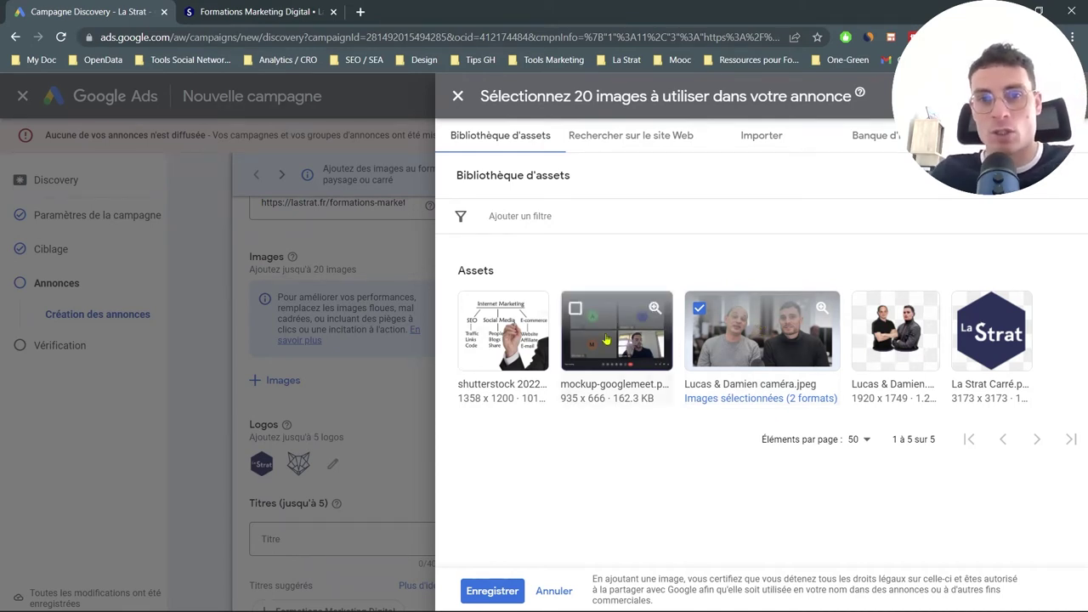
pyautogui.click(575, 316)
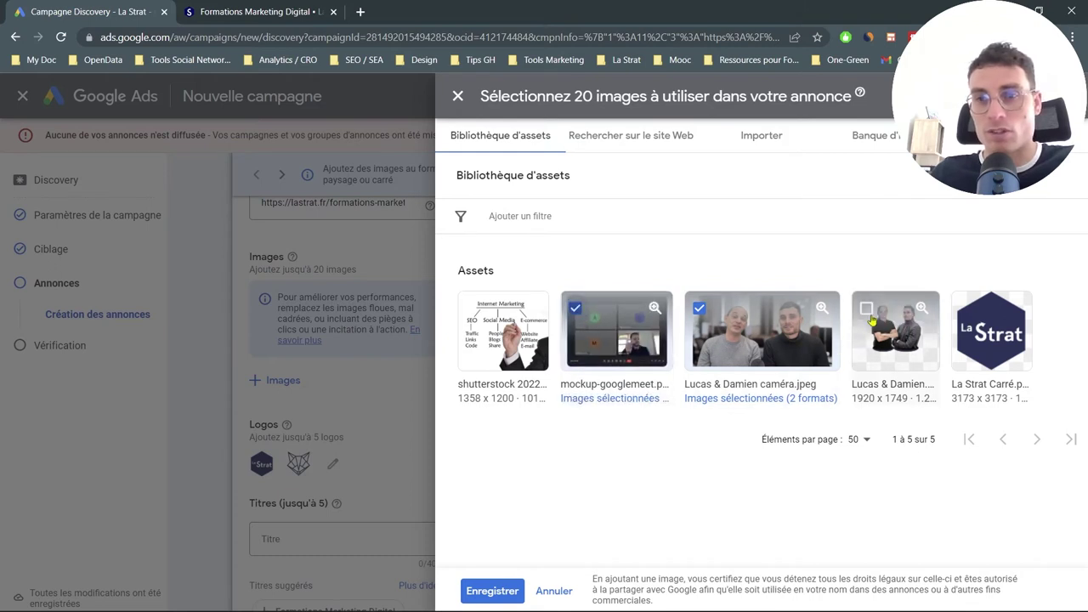
pyautogui.click(868, 313)
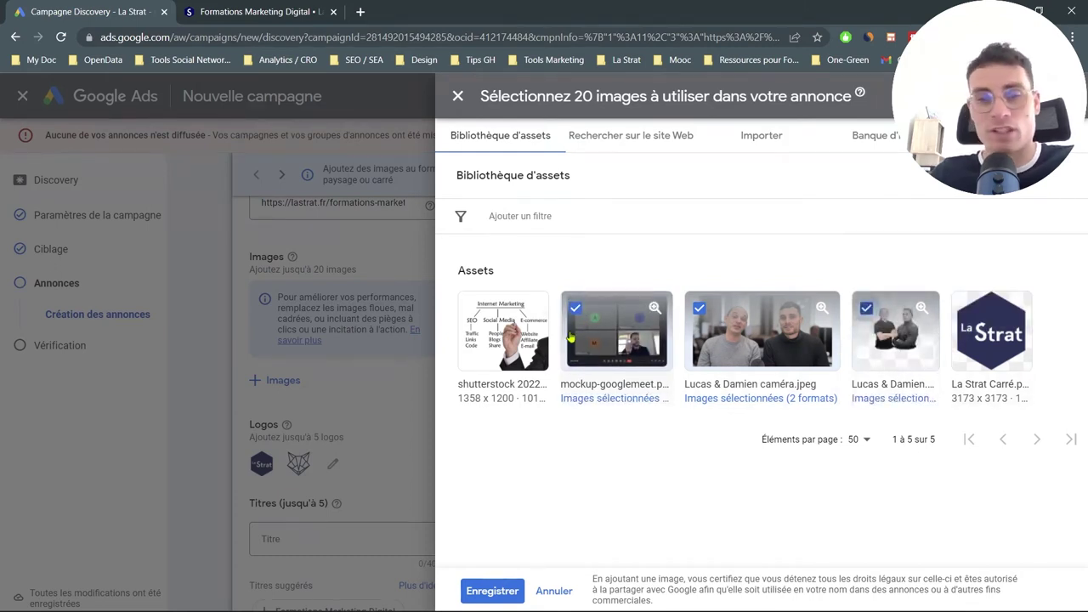
pyautogui.click(503, 327)
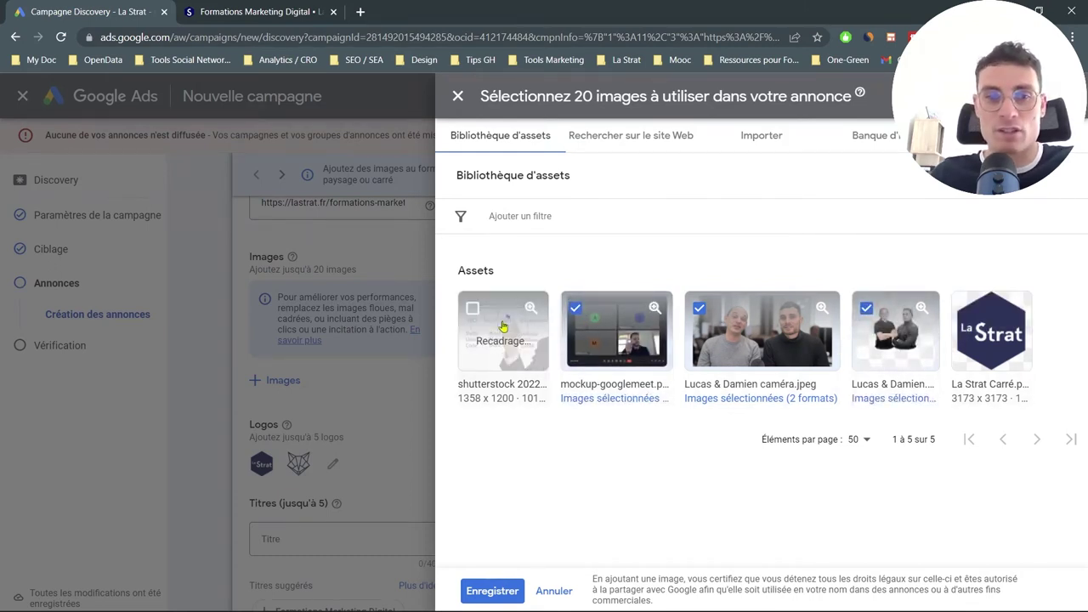
pyautogui.click(492, 591)
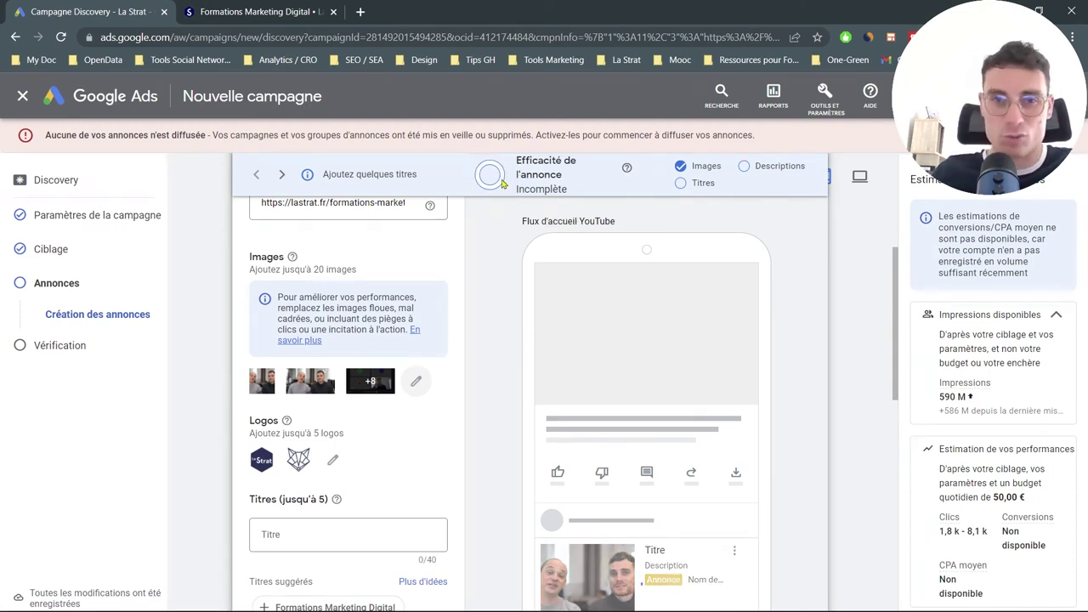
# Enter the ad titles "Les entreprises en rafole en 2022", "4 semaines pour accélérer son projet ?" and "Merci qui ? (100% prise en charge)"
pyautogui.scroll(-3, 499, 314)
pyautogui.scroll(-1, 422, 305)
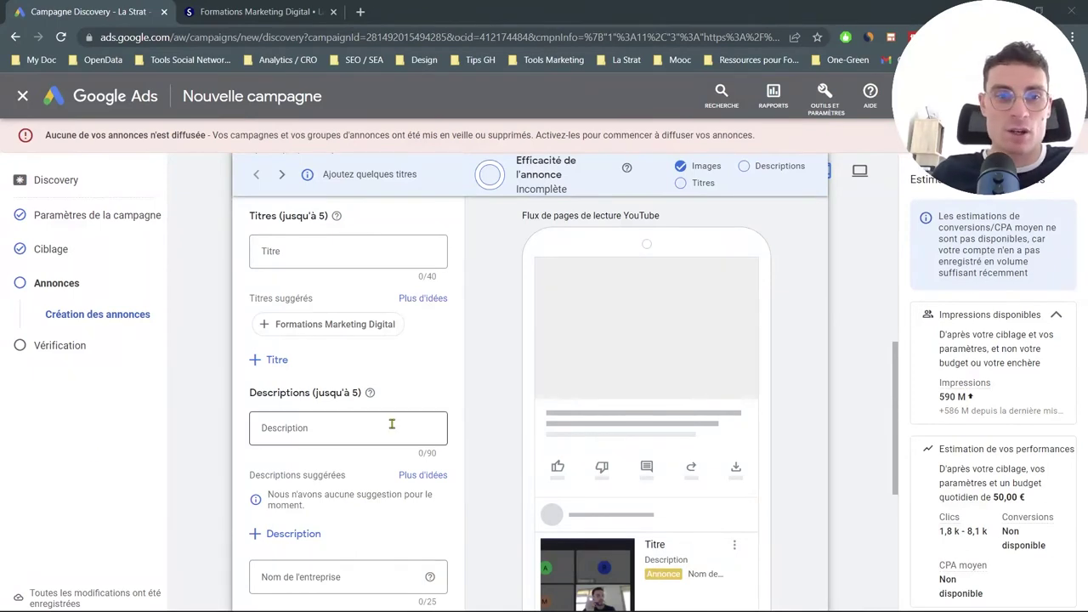
pyautogui.click(316, 251)
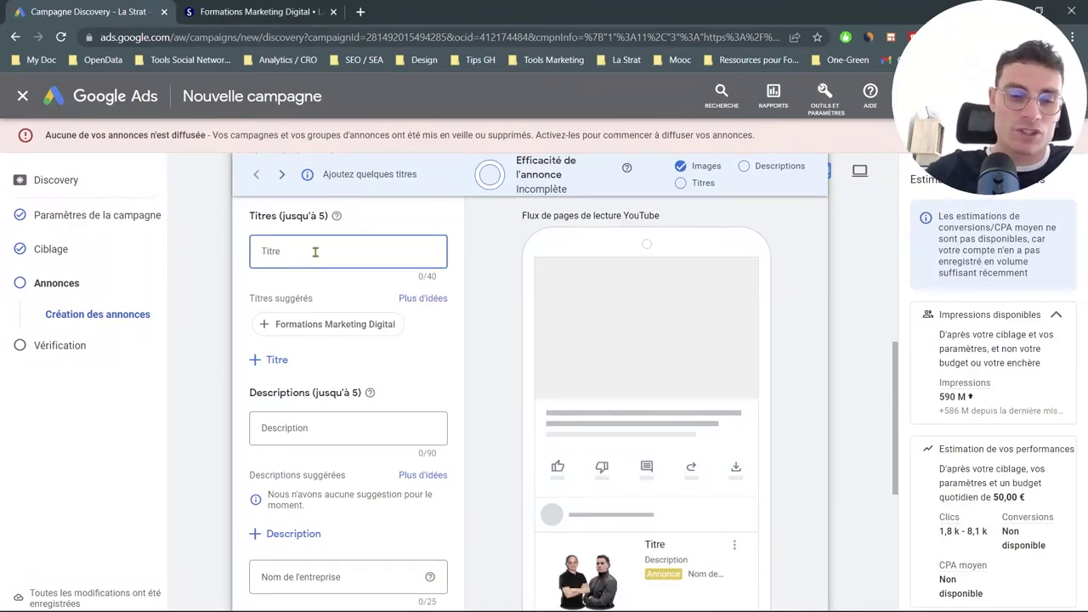
pyautogui.write('Les entreprises en rafole en 2022')
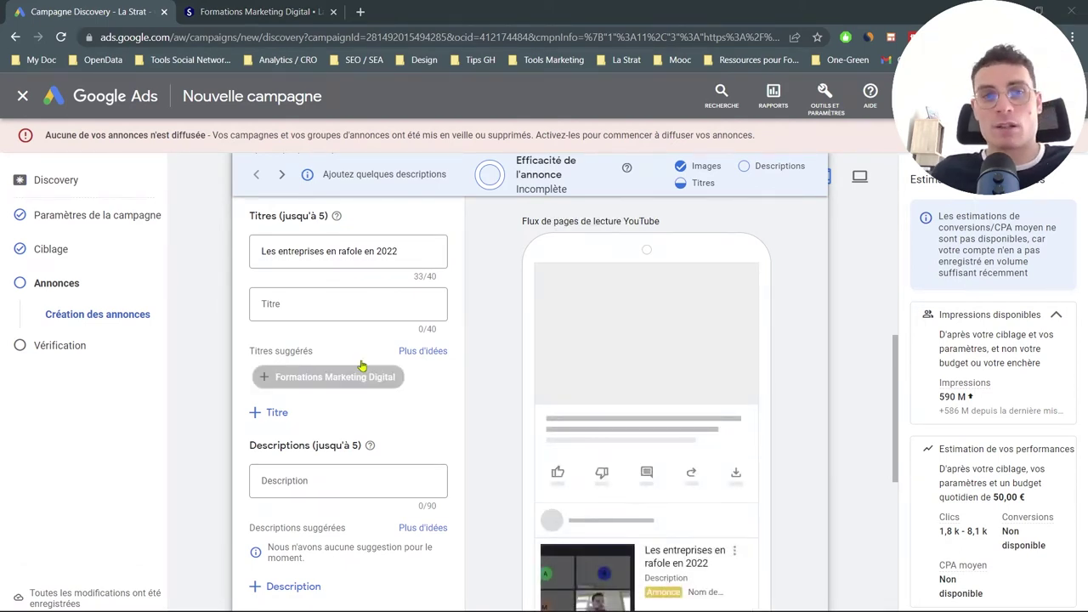
pyautogui.click(316, 305)
pyautogui.write('4 semaines pour accélérer son projet ?')
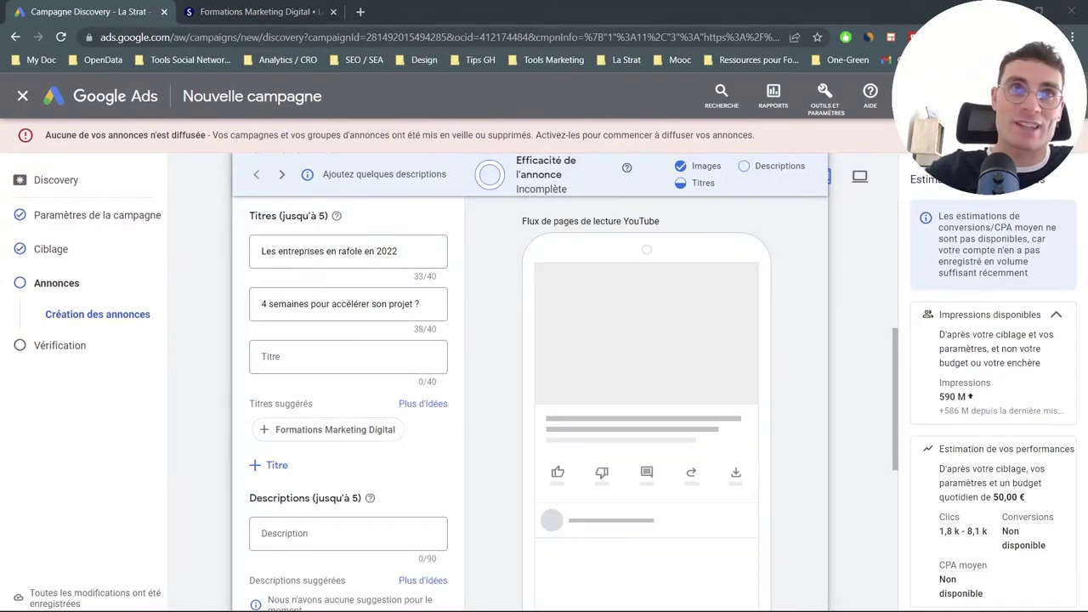
pyautogui.click(272, 358)
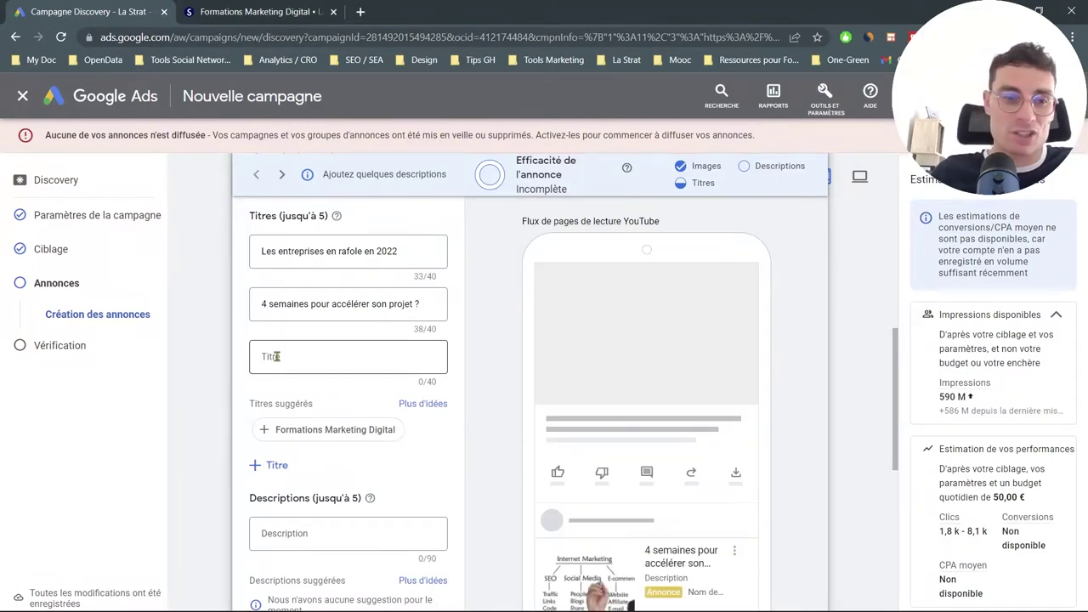
pyautogui.write('Merci qui ? (100% prise en charge)')
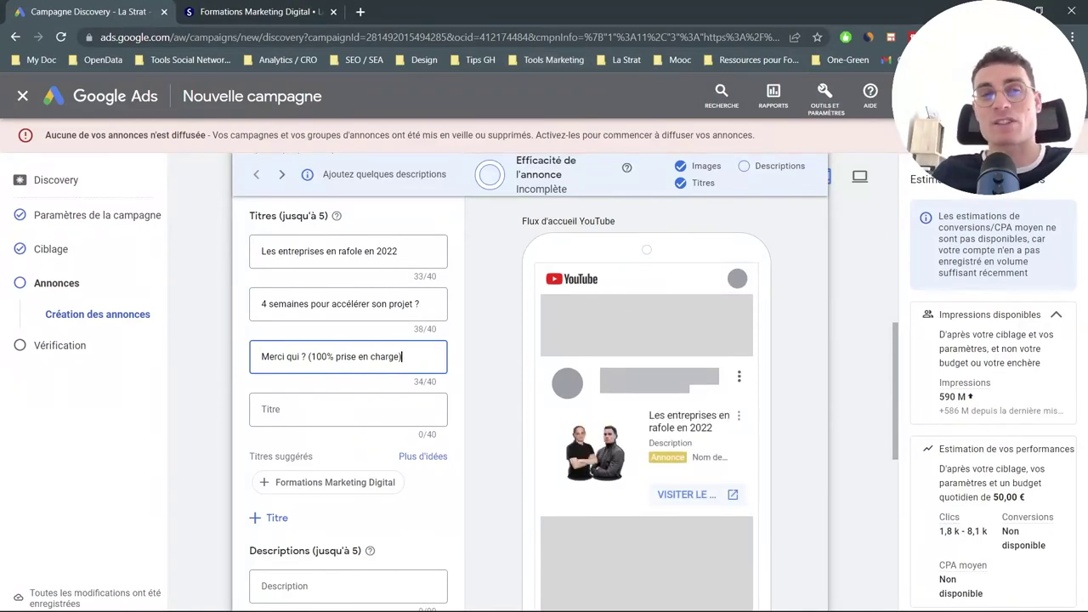
pyautogui.click(574, 428)
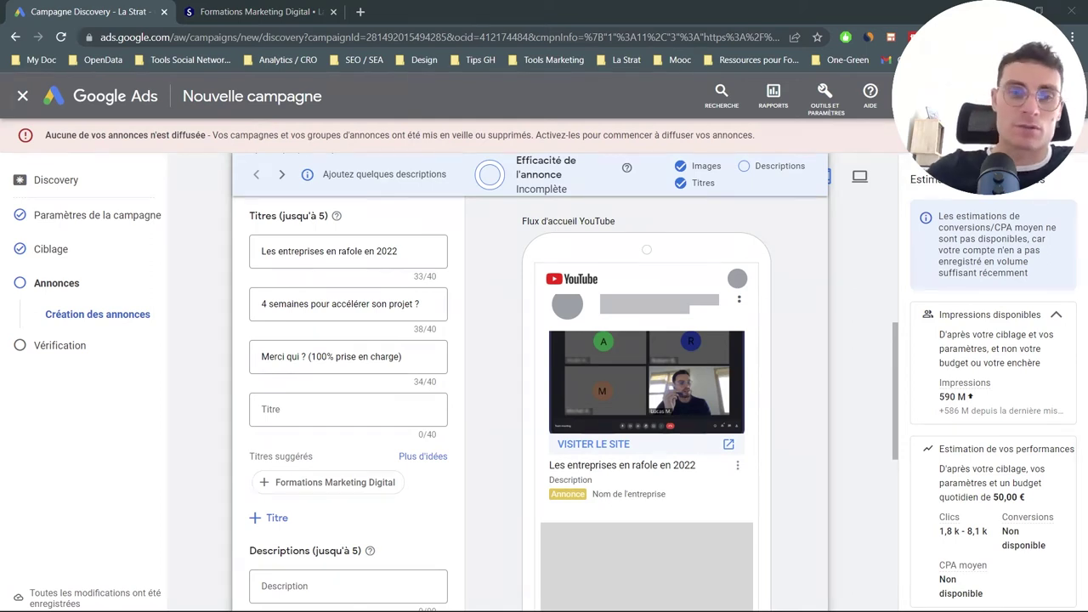
# Add the titles "La formation Marketing Digital efficace" and "Le Marketing Digital par les meilleurs" to the ad
pyautogui.click(333, 409)
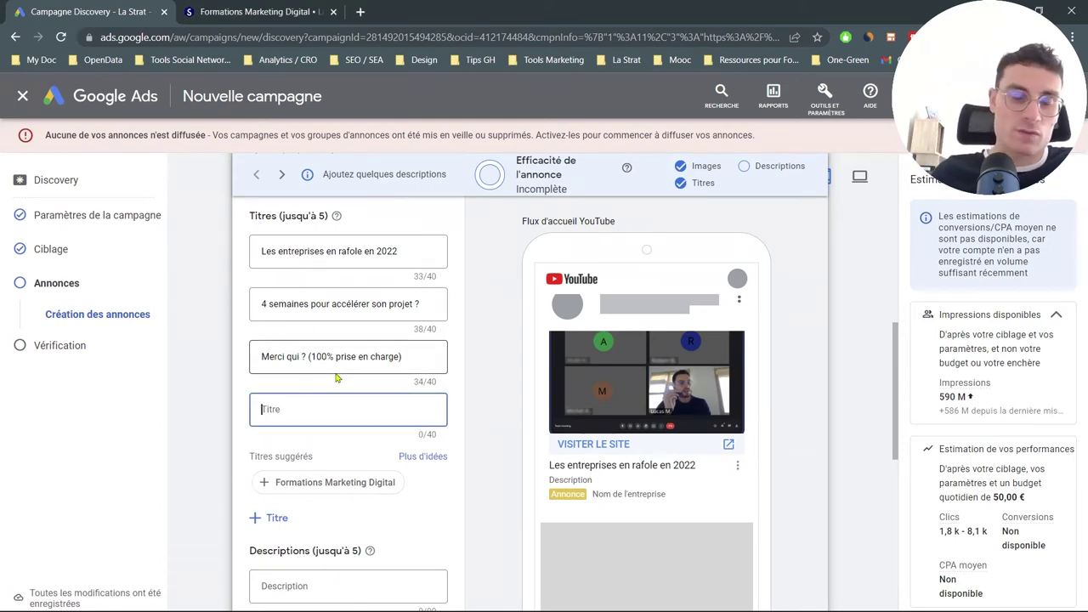
pyautogui.write('La formation Marketing Digital efficace')
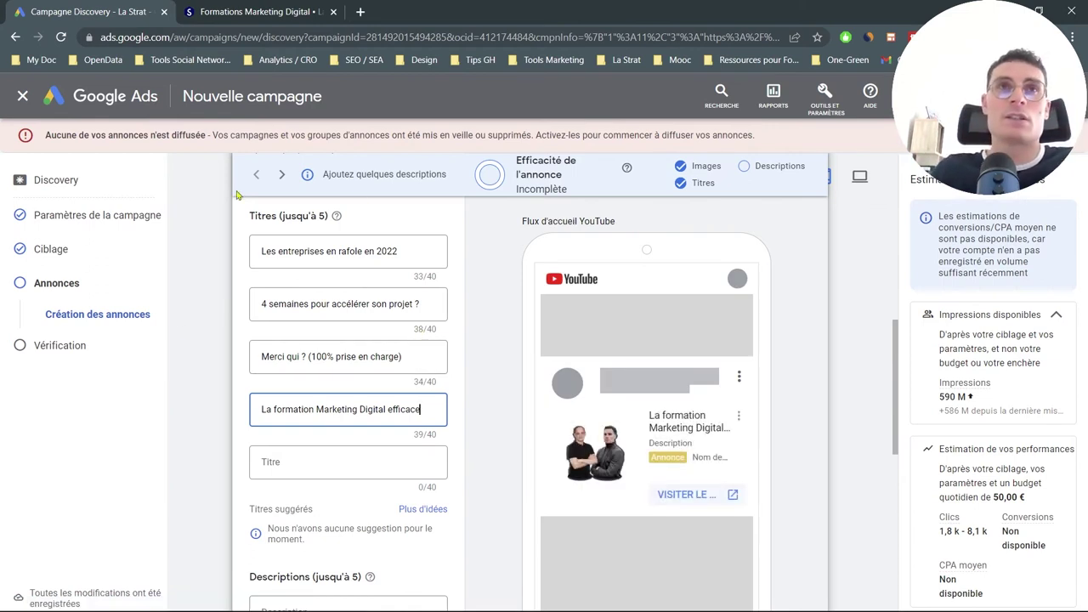
pyautogui.click(574, 428)
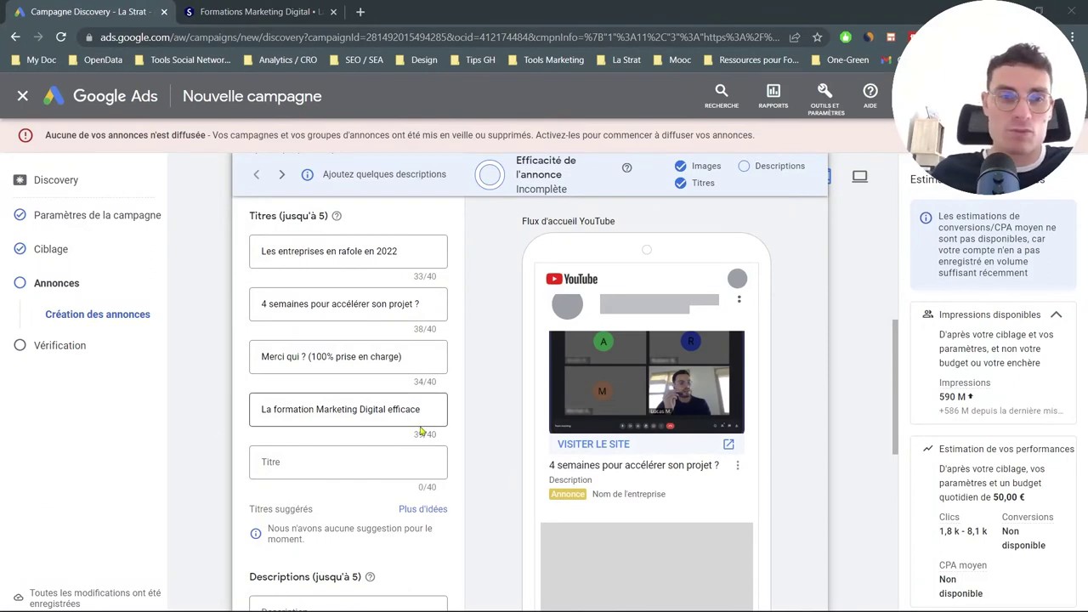
pyautogui.click(364, 466)
pyautogui.write('Le Marketing Digital par les meilleurs')
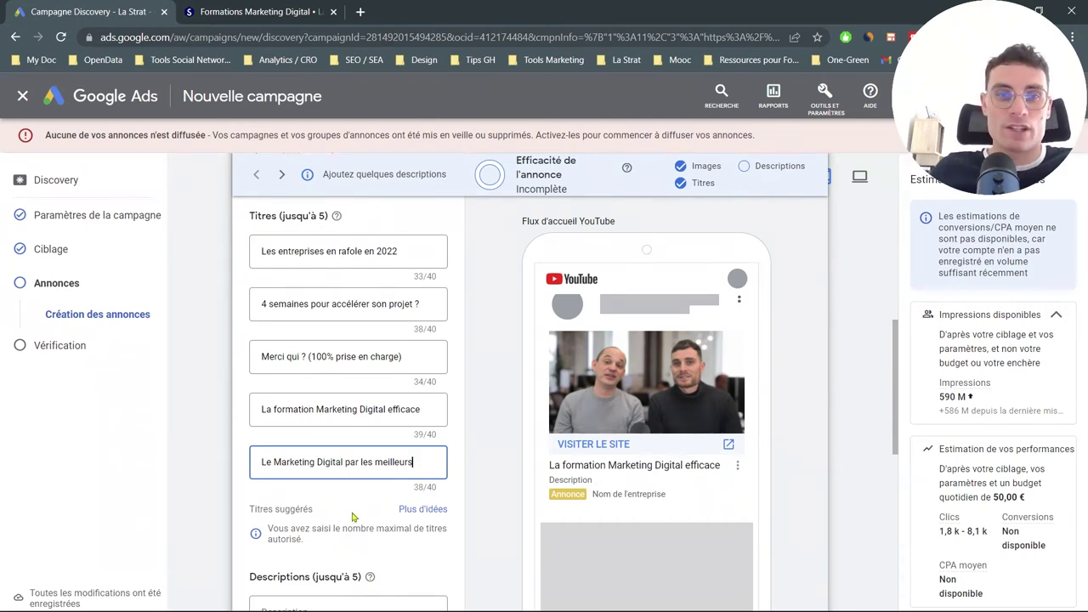
# Set the ad's business name to "La Strat"
pyautogui.scroll(-1, 352, 517)
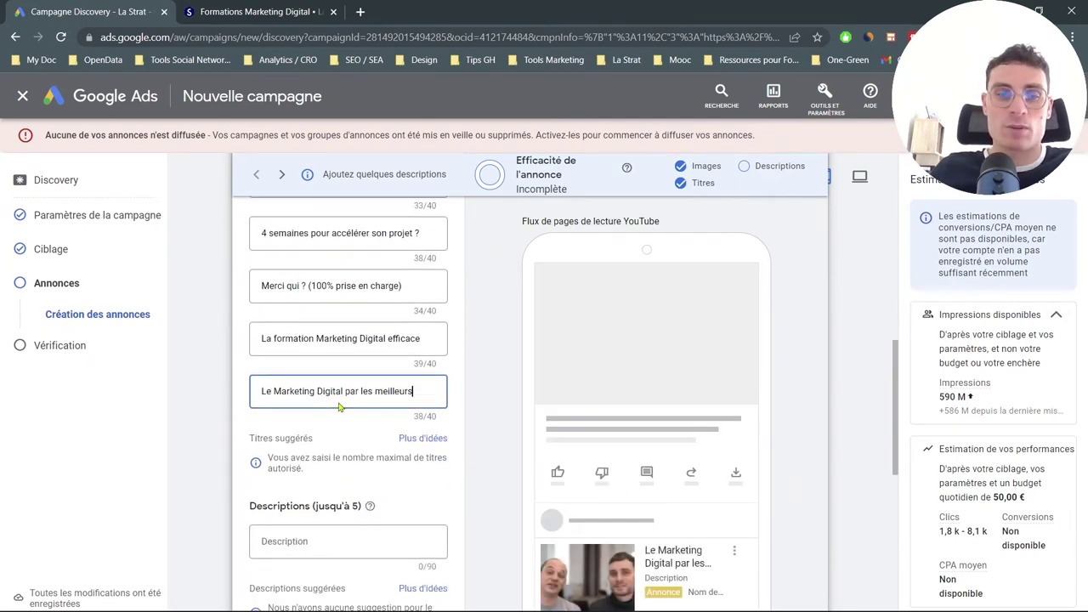
pyautogui.scroll(-7, 338, 408)
pyautogui.scroll(4, 315, 417)
pyautogui.click(303, 440)
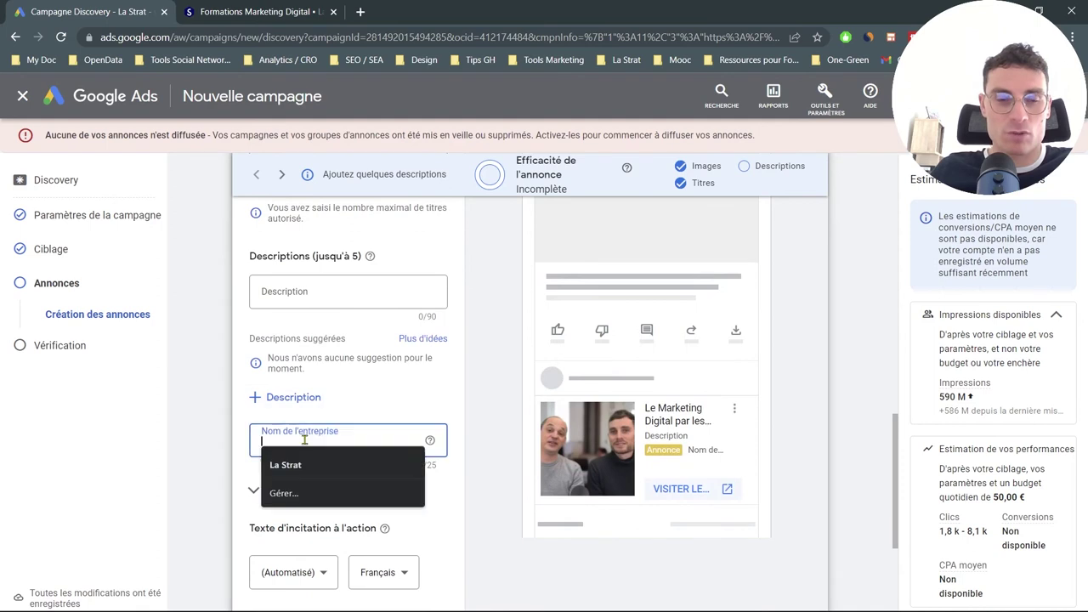
pyautogui.click(289, 465)
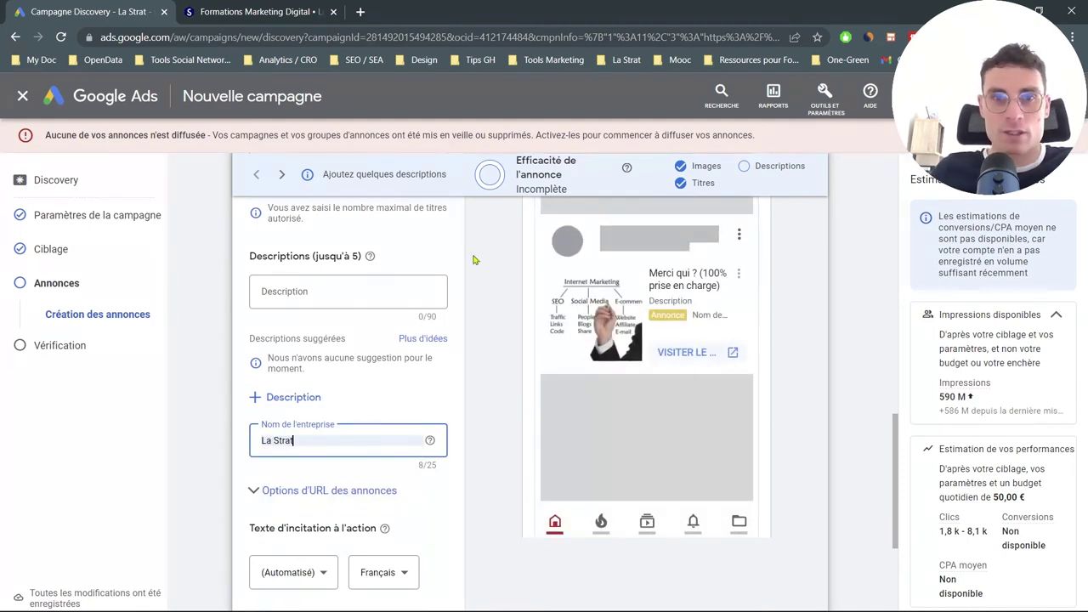
pyautogui.scroll(4, 418, 413)
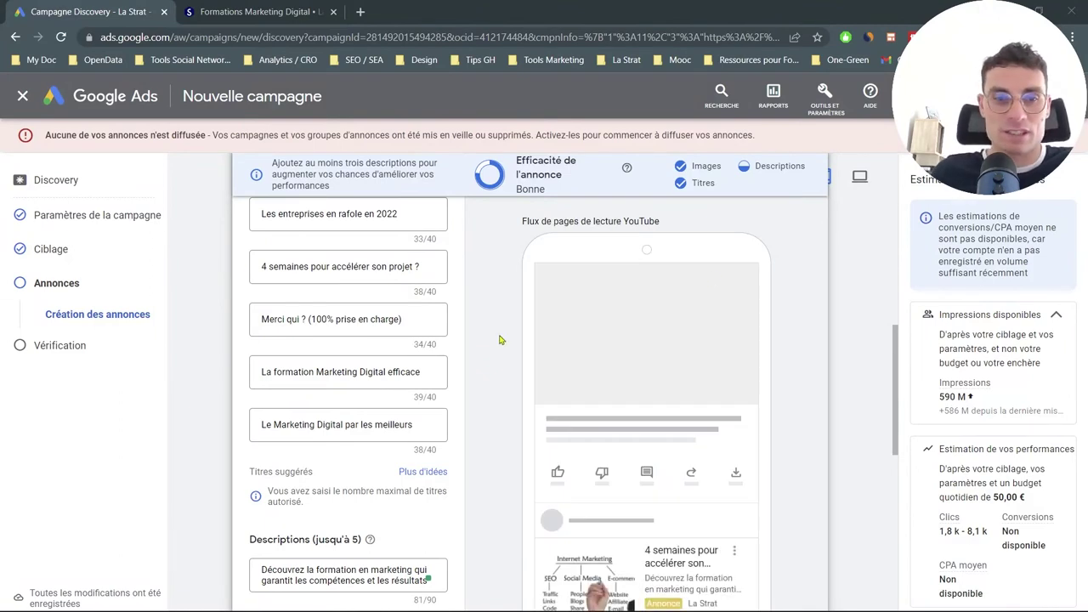
# Add the descriptions "Avec l'Armature marketing, munissez-vous des meilleures stratégies de 2022 pour croître" and "Formation éligible au CPF et au financement OPCO."
pyautogui.scroll(-3, 501, 339)
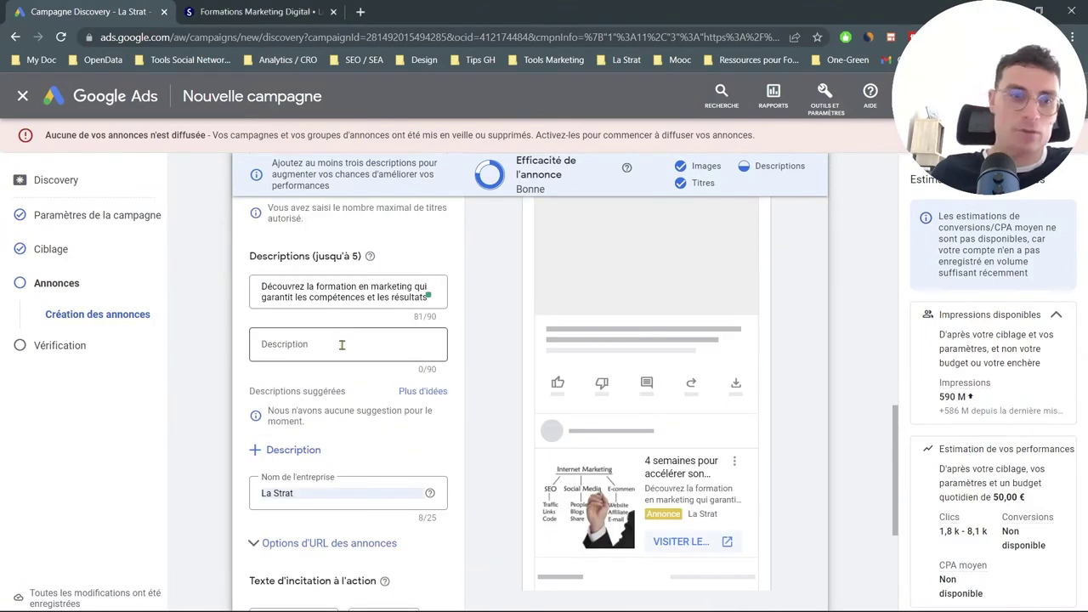
pyautogui.click(342, 344)
pyautogui.write("Avec l'Armature marketing, munissez-vous des meilleures stratégies de 2022 pour croître")
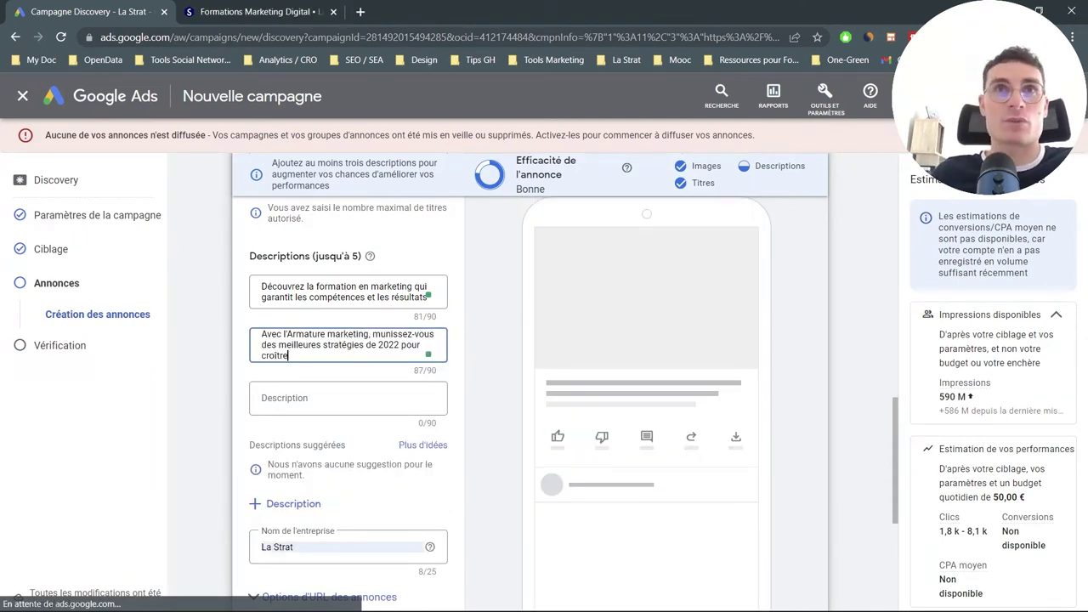
pyautogui.click(567, 527)
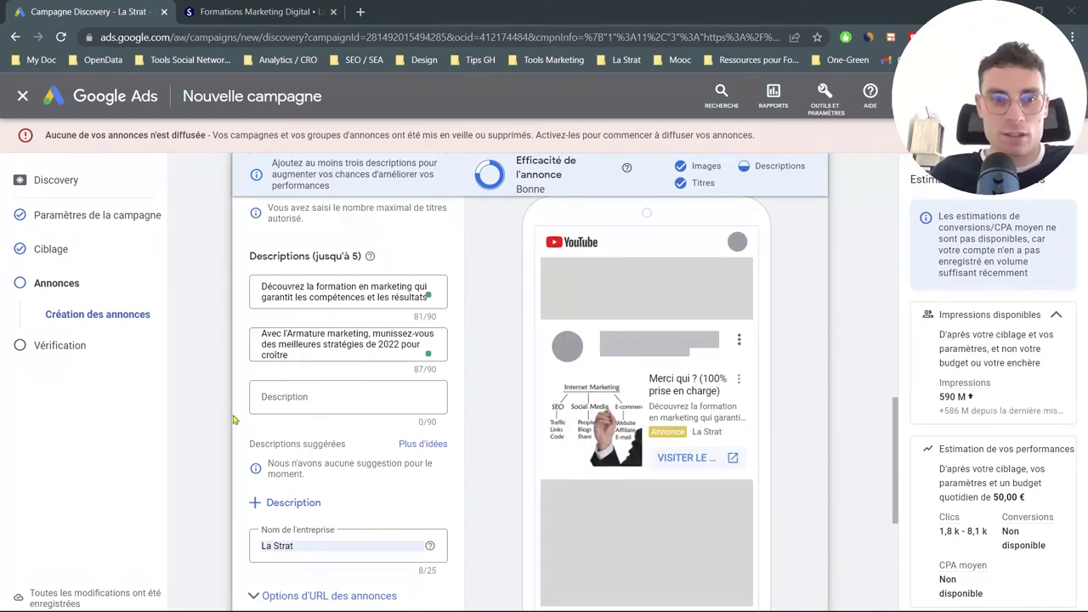
pyautogui.click(352, 396)
pyautogui.write('Formation éligible au CPF et au financement OPCO')
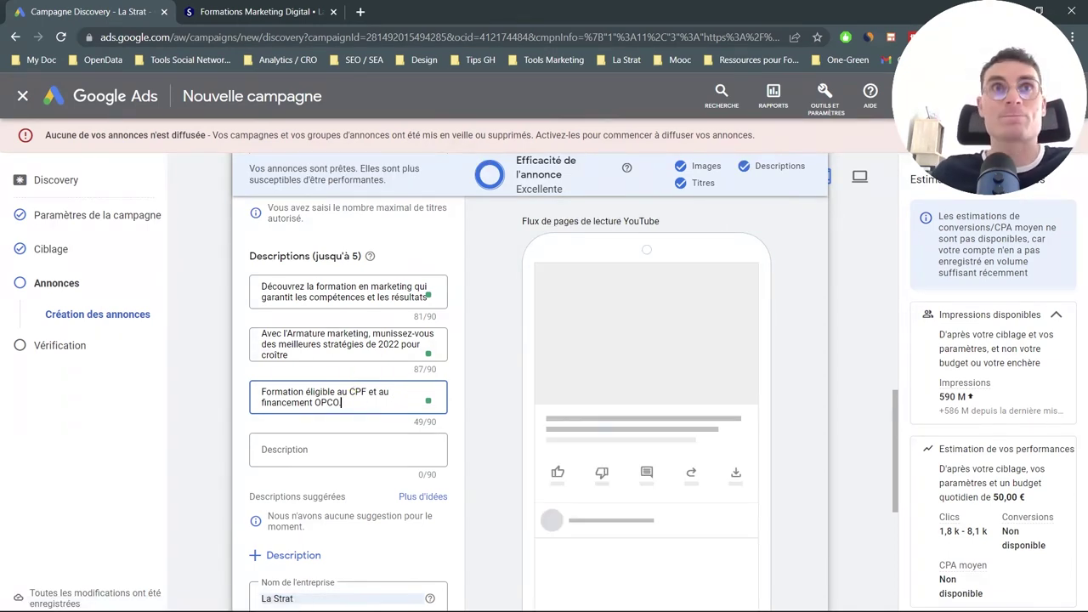
# Add the descriptions "Soyez formé et accompagné dans votre stratégie marketing dès aujourd'hui" and "99% des apprenants ont noté une progression avant la fin de la formation"
pyautogui.click(292, 448)
pyautogui.write("Soyez formé et accompagné dans votre stratégie marketing dès aujourd'hui")
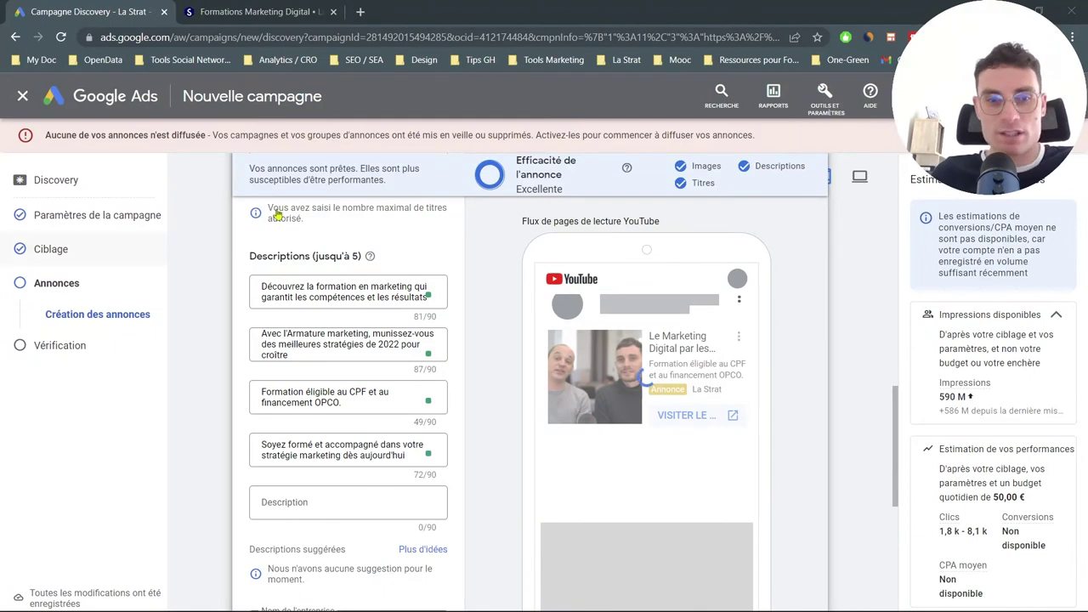
pyautogui.click(360, 503)
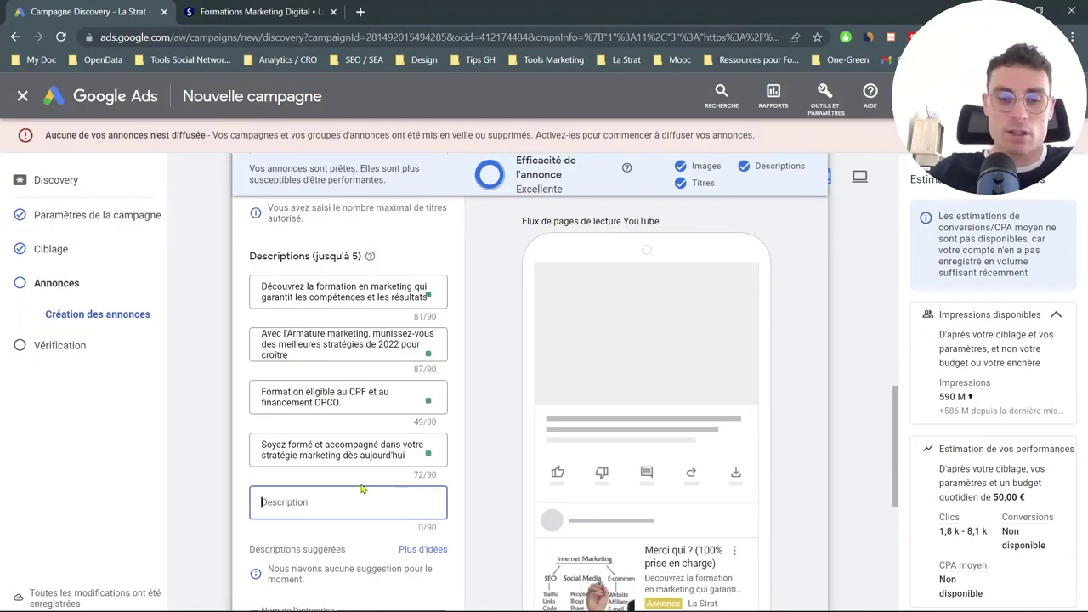
pyautogui.write('99% des apprenants ont noté une progression avant la fin de la formation')
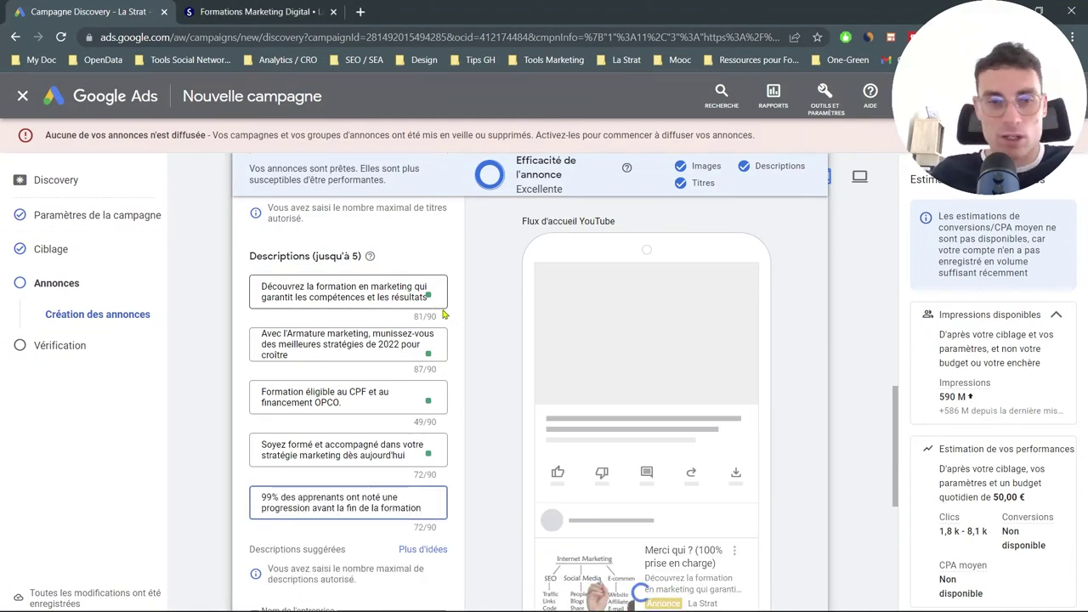
# Set the ad's call-to-action text to "En savoir plus"
pyautogui.scroll(-2, 443, 321)
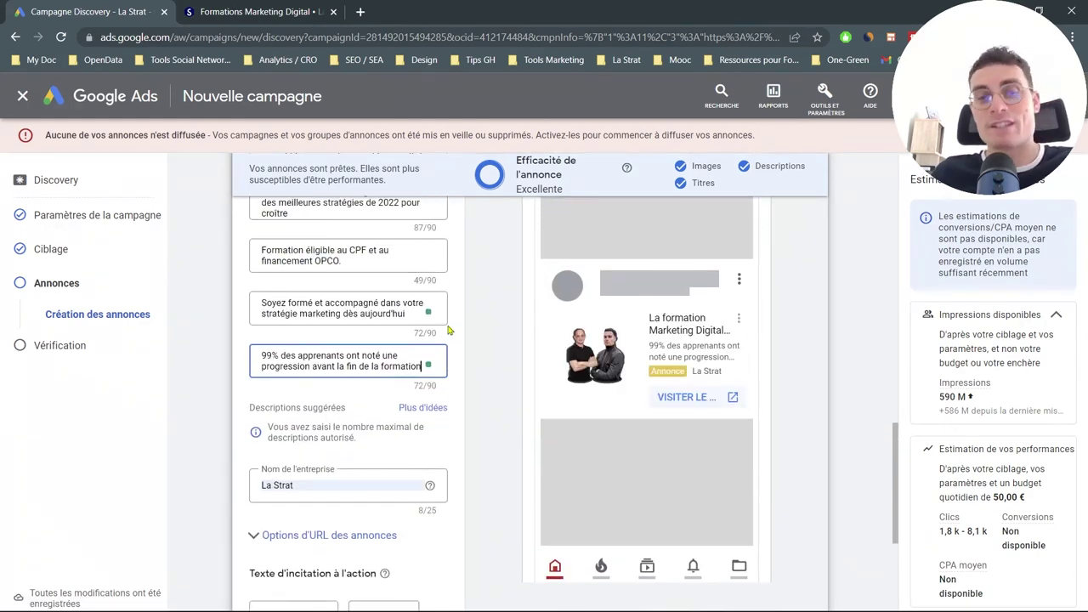
pyautogui.scroll(-3, 454, 357)
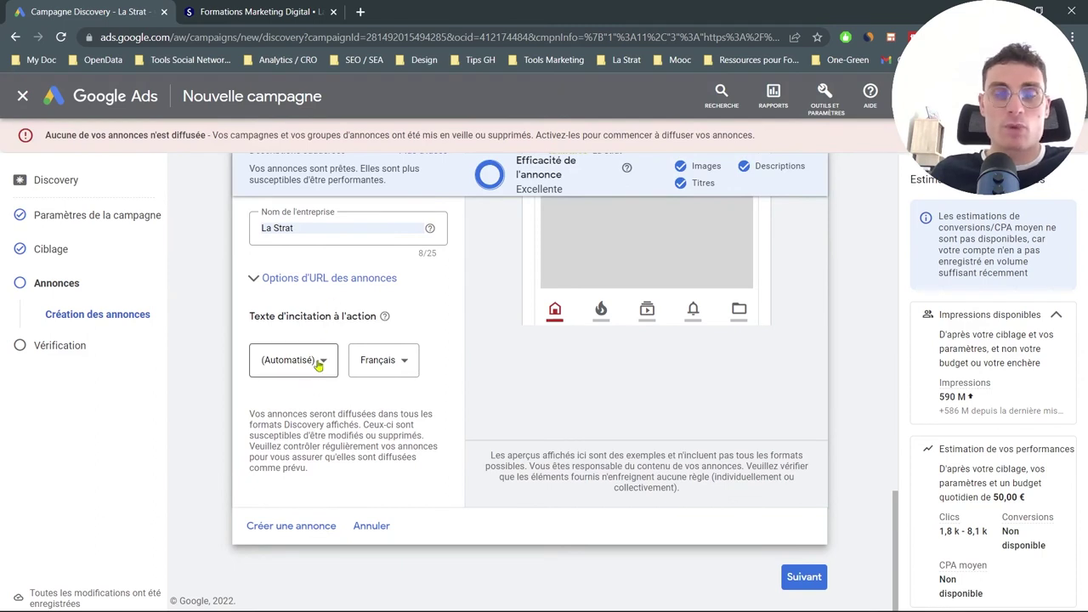
pyautogui.click(319, 365)
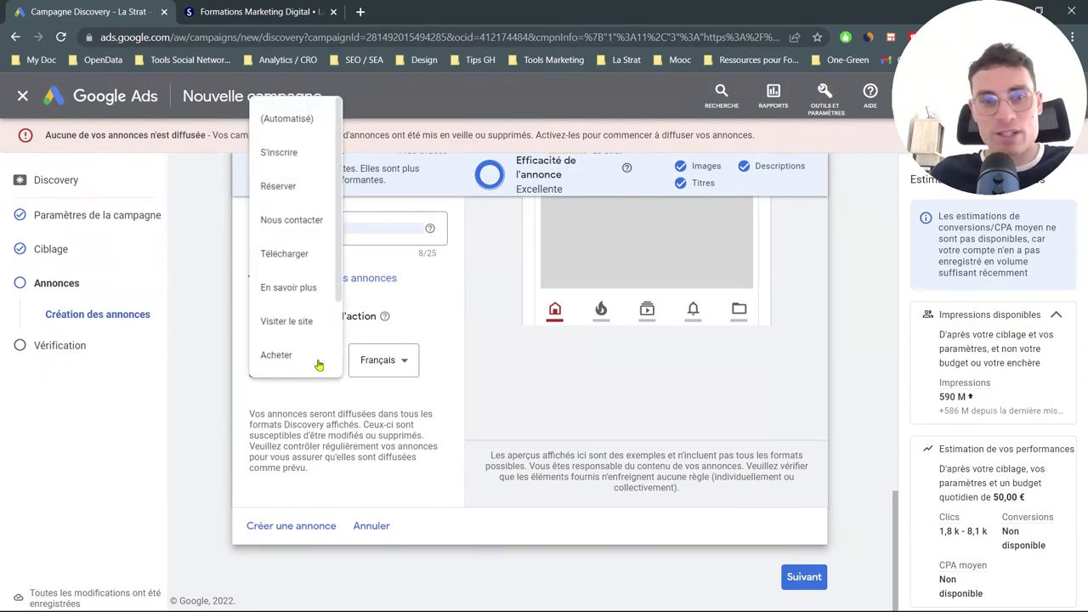
pyautogui.click(313, 290)
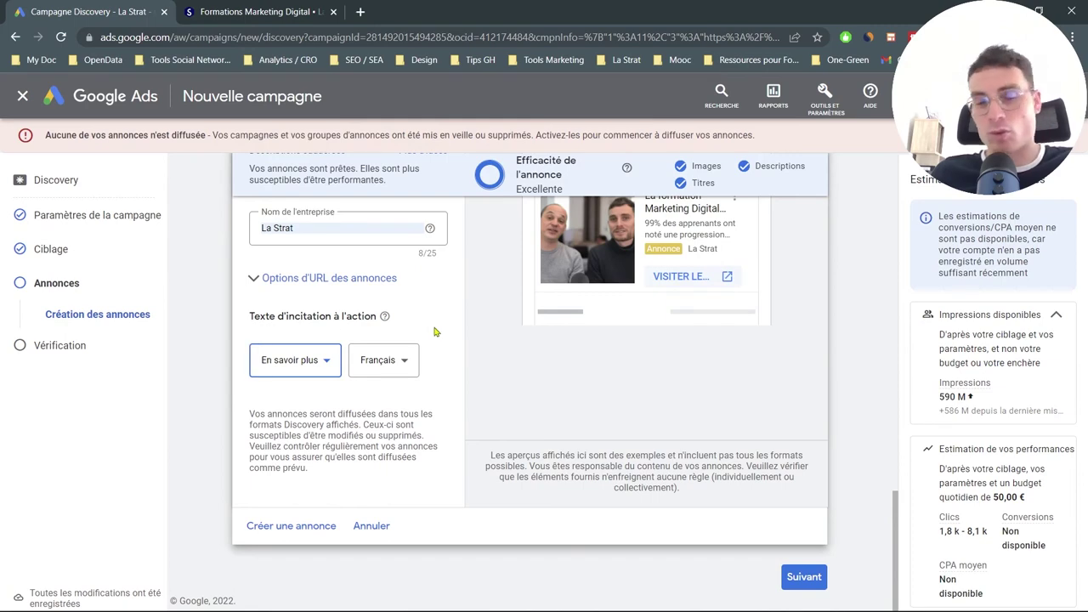
# Review the ad's preview, images, logos, titles and descriptions, and continue to the campaign verification
pyautogui.scroll(3, 433, 331)
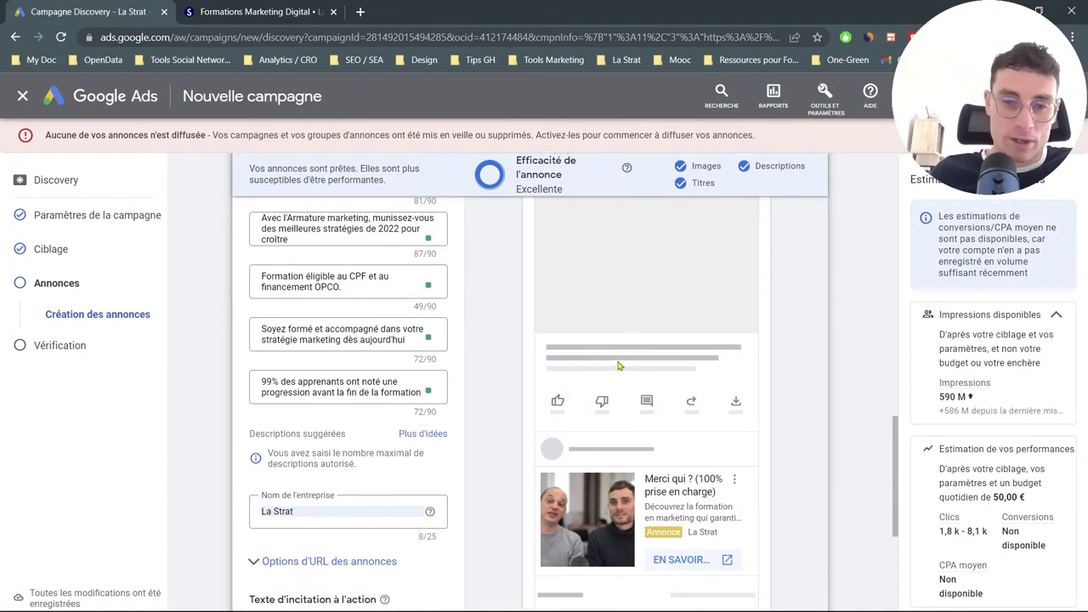
pyautogui.scroll(3, 619, 365)
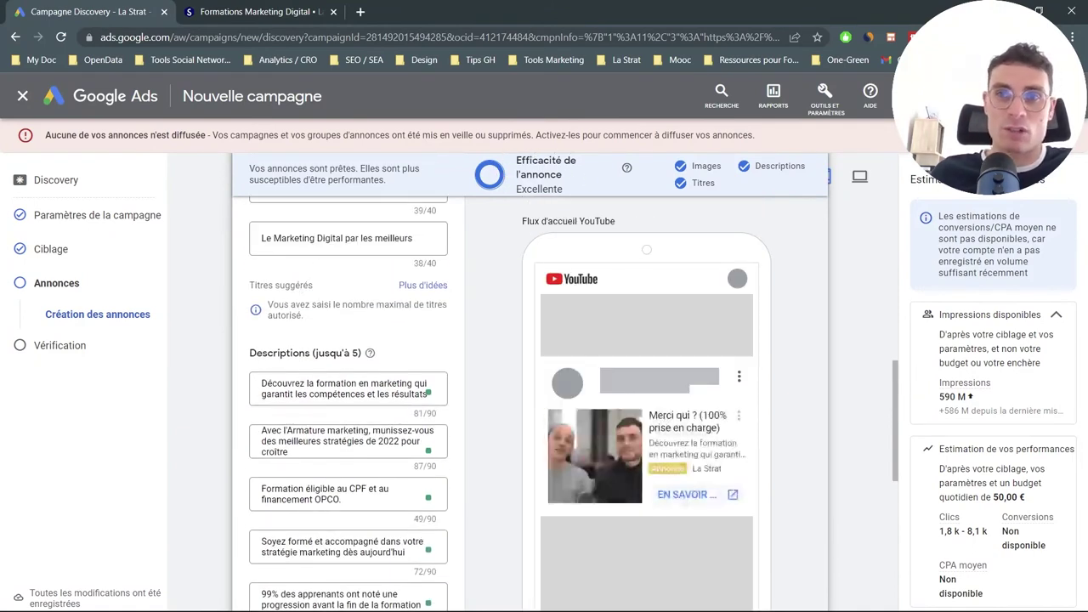
pyautogui.scroll(-1, 656, 253)
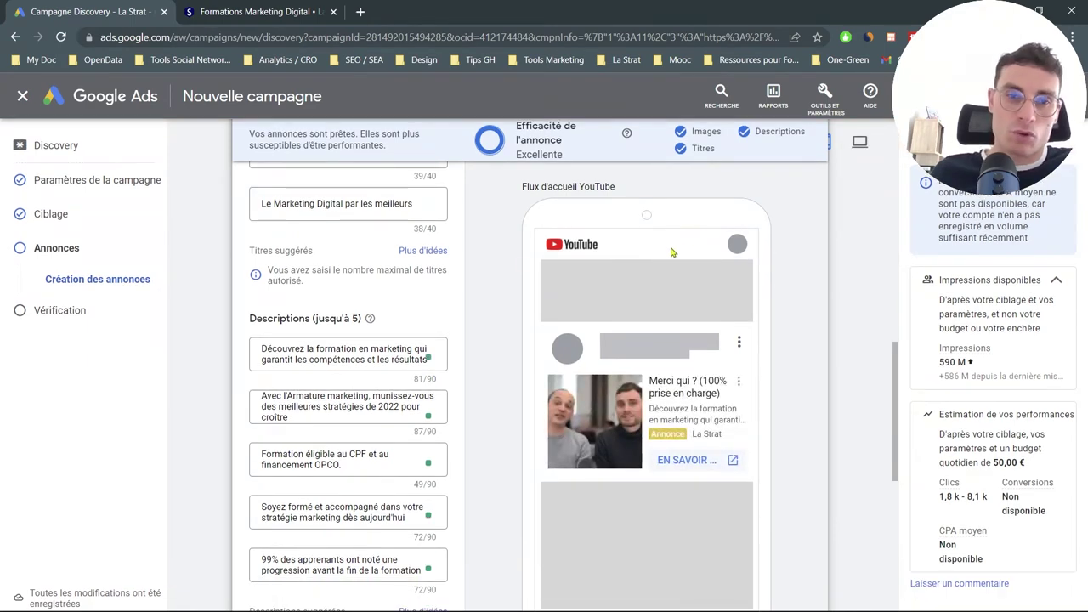
pyautogui.scroll(3, 456, 245)
pyautogui.scroll(2, 459, 245)
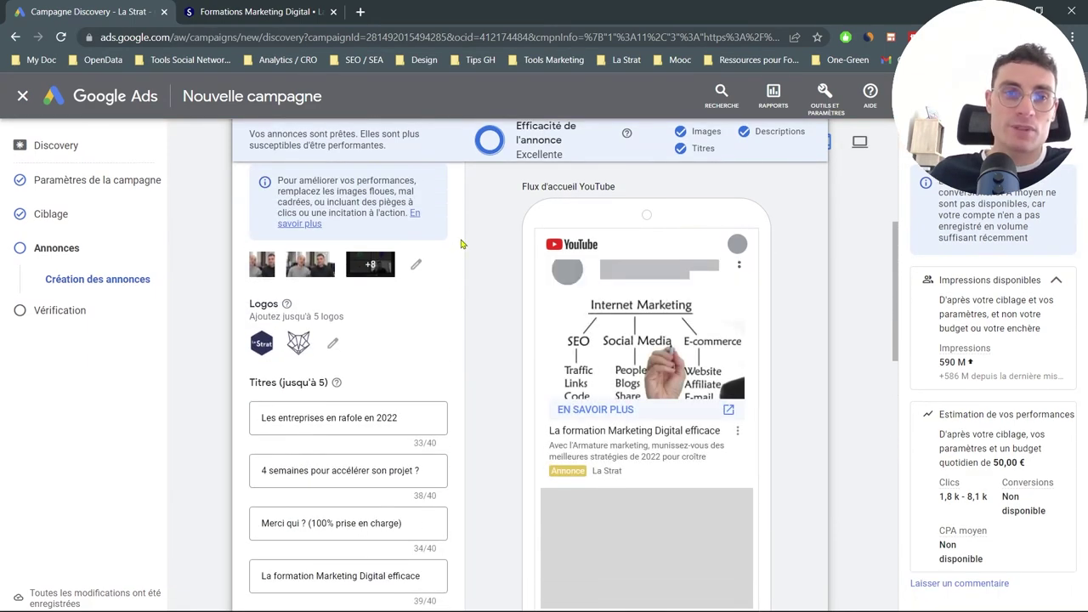
pyautogui.scroll(-10, 465, 243)
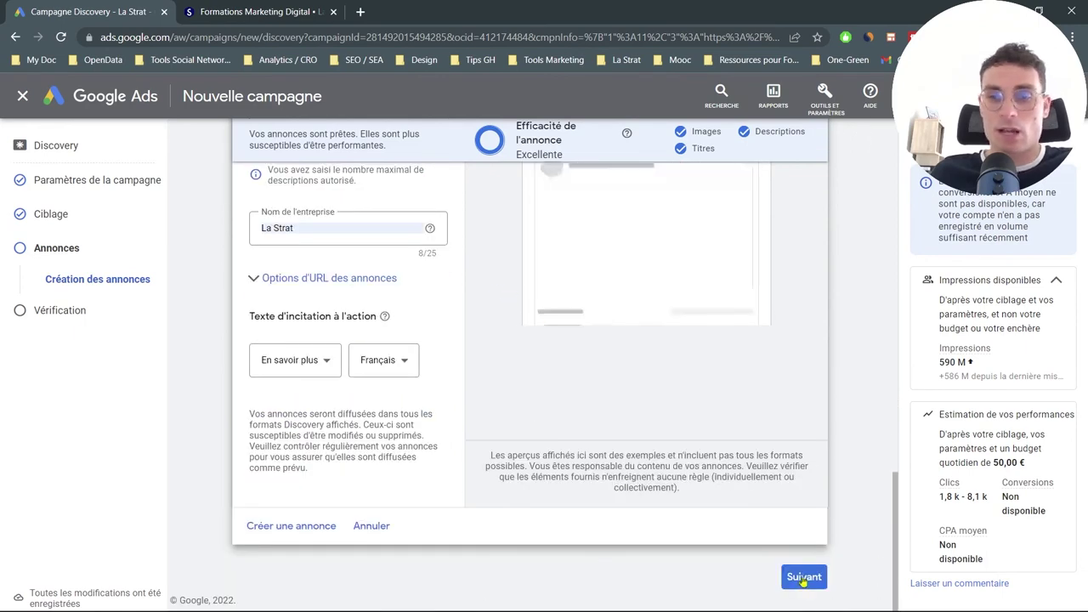
pyautogui.click(802, 576)
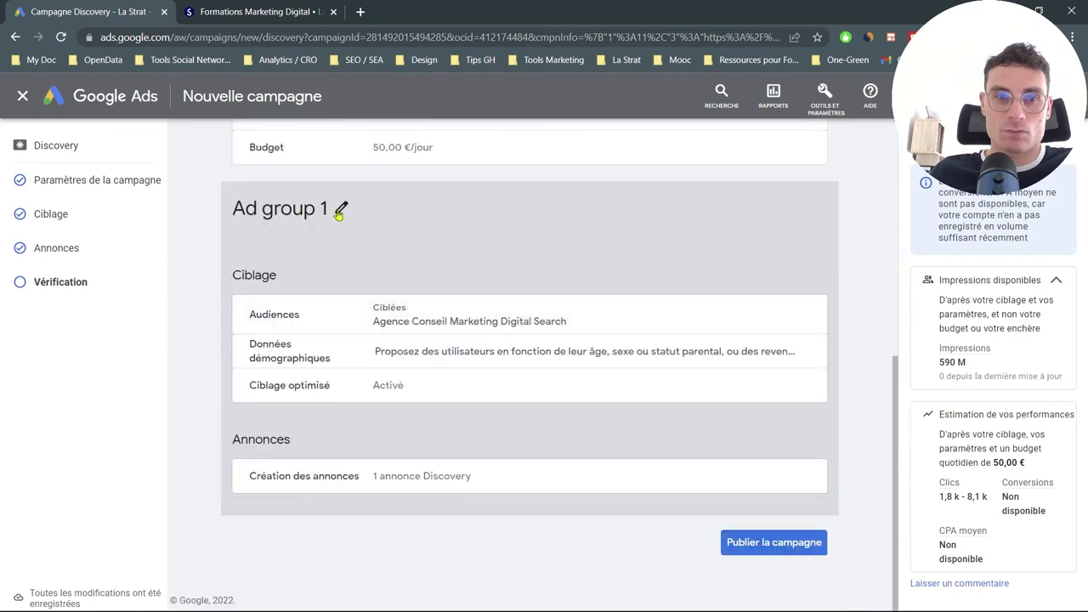
# Rename the ad group as "Conseil Marketing- Formations" and publish the campaign
pyautogui.click(340, 213)
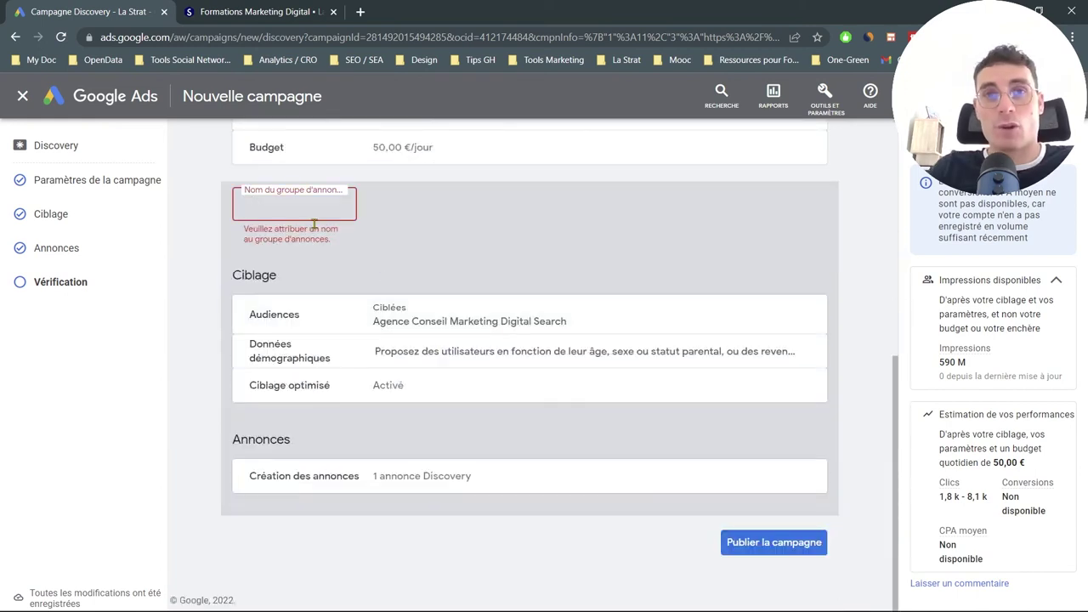
pyautogui.write('Cons')
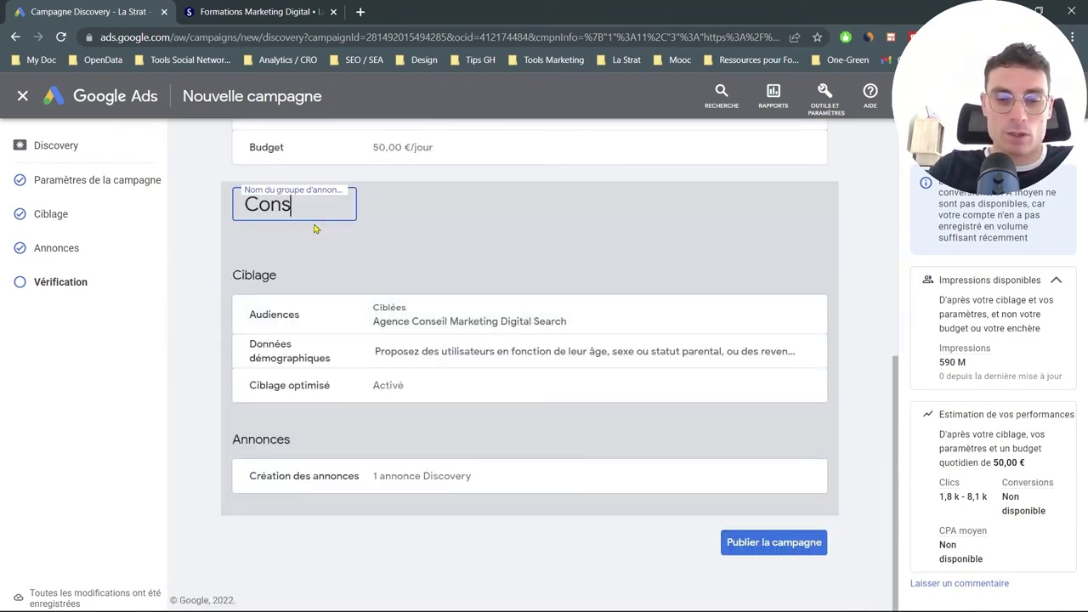
pyautogui.write('eil Ma')
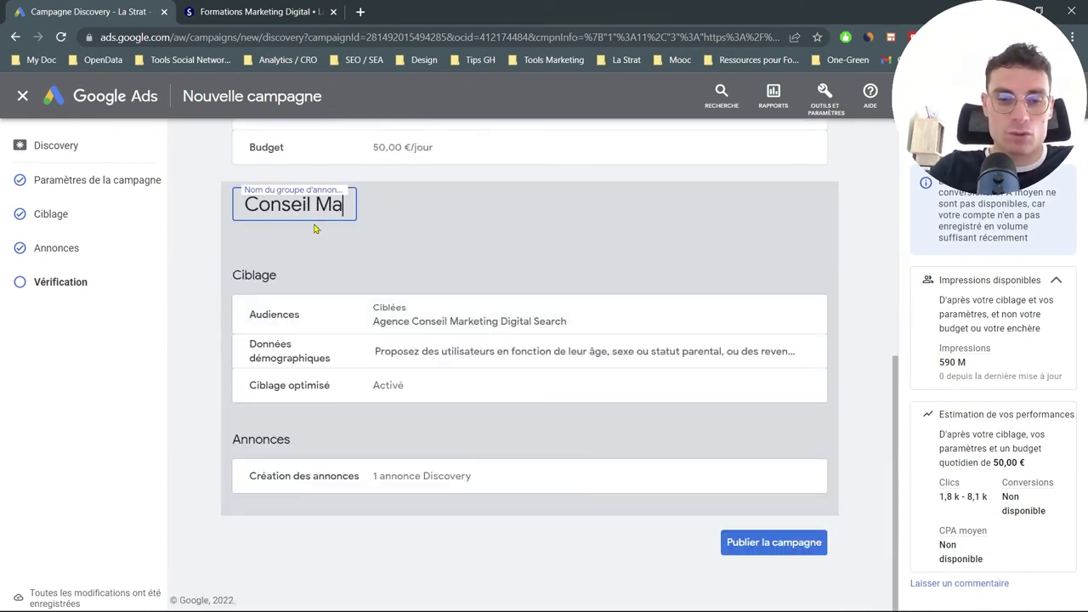
pyautogui.write('rketing- ')
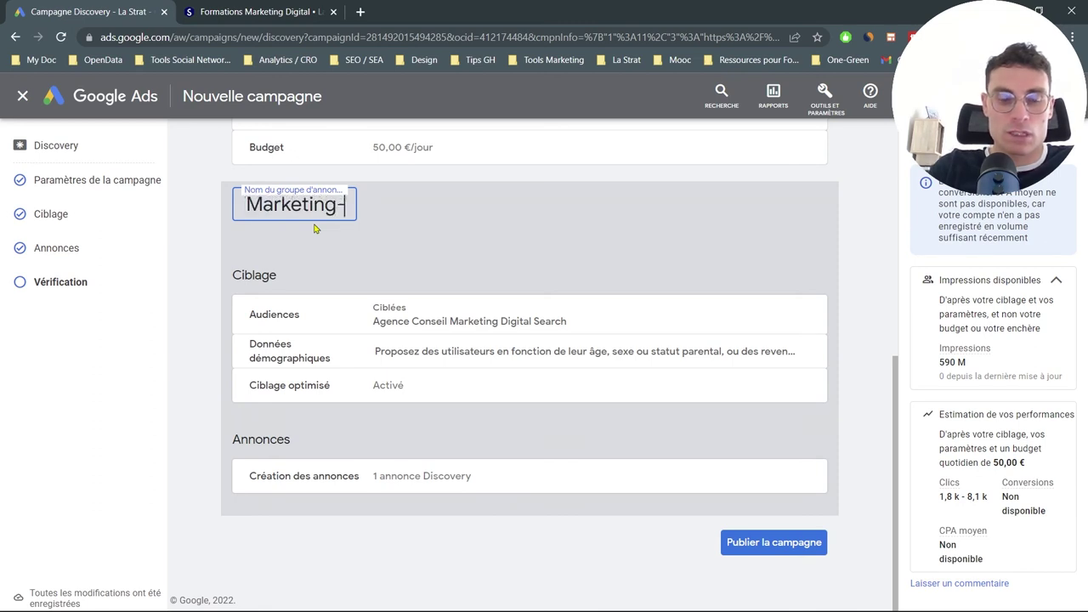
pyautogui.write('Formations')
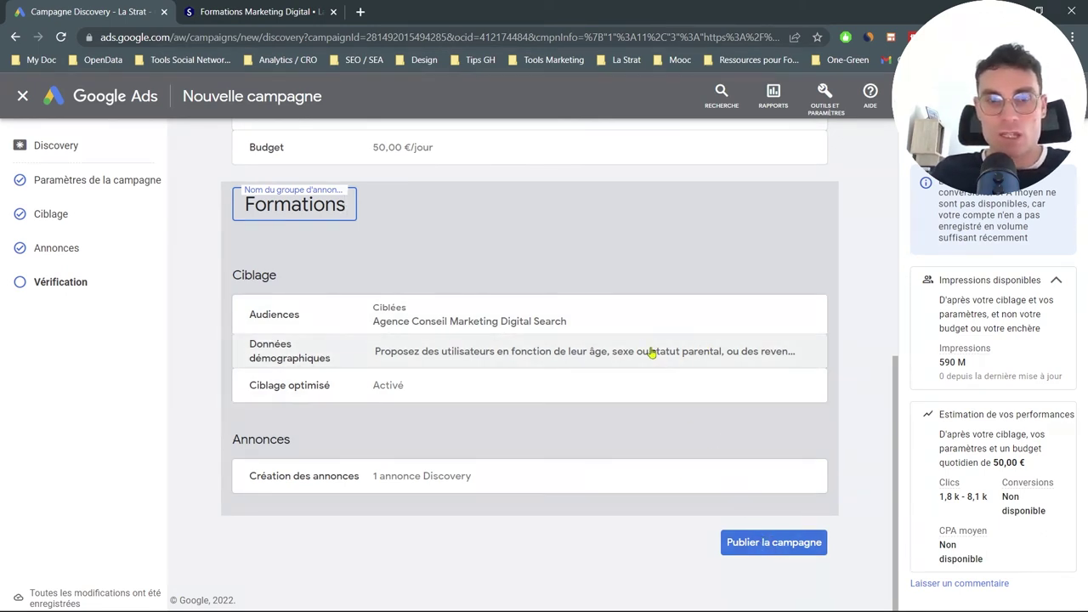
pyautogui.click(756, 549)
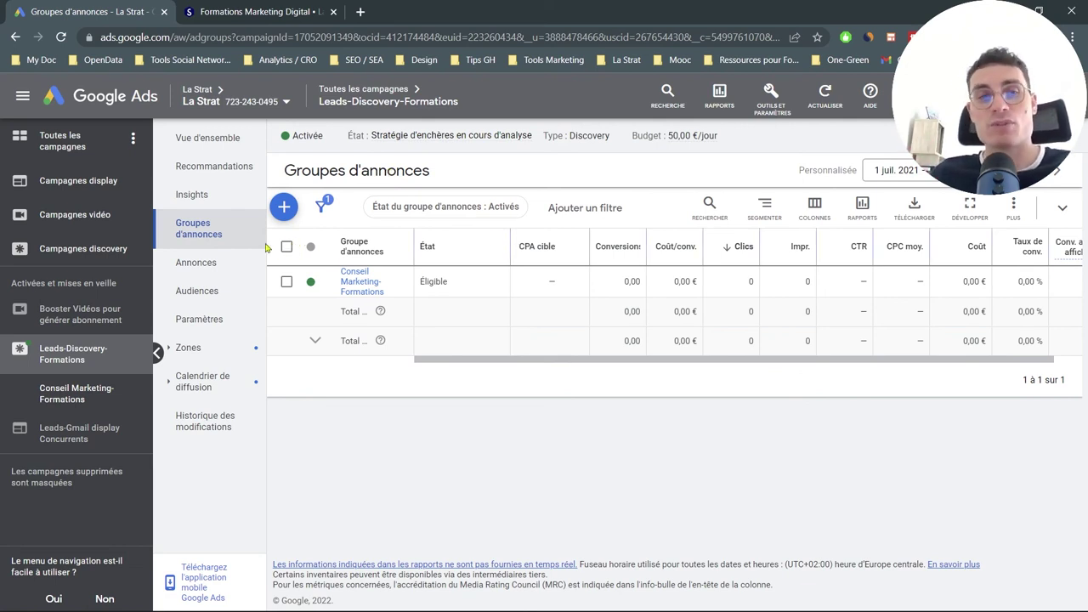
# Open a new Discovery carousel ad form from the ads of the "Conseil Marketing- Formations" ad group and examine its card and logo fields
pyautogui.click(361, 289)
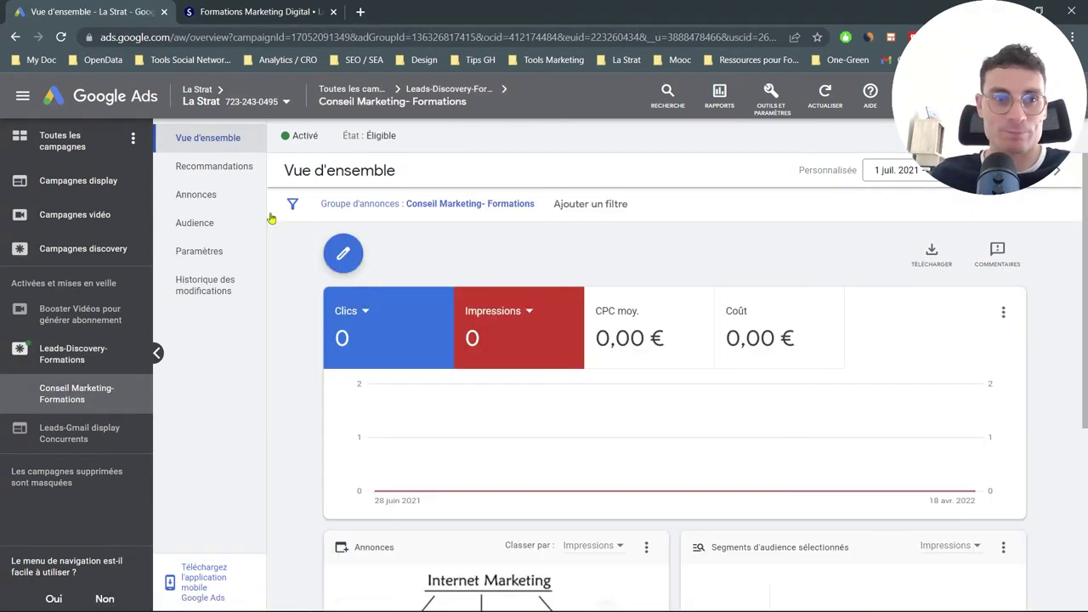
pyautogui.click(213, 206)
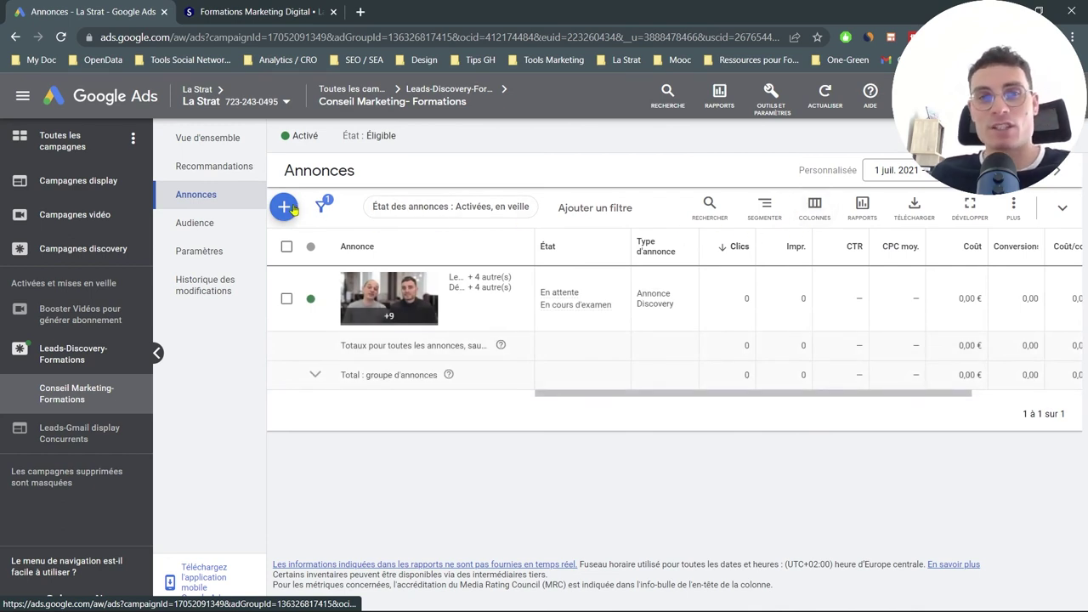
pyautogui.click(284, 206)
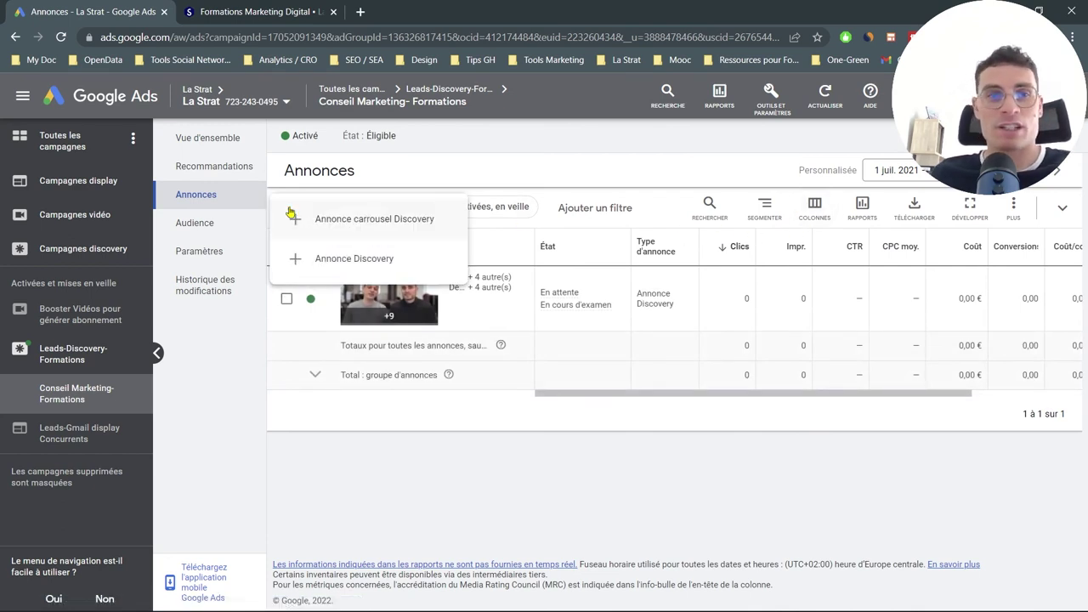
pyautogui.click(349, 223)
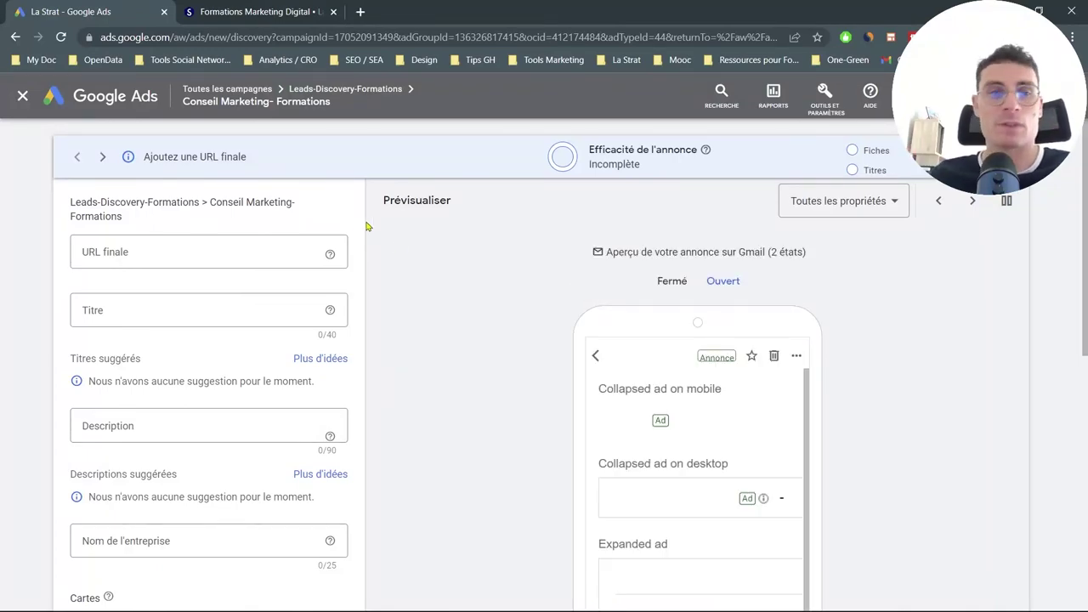
pyautogui.scroll(-6, 266, 231)
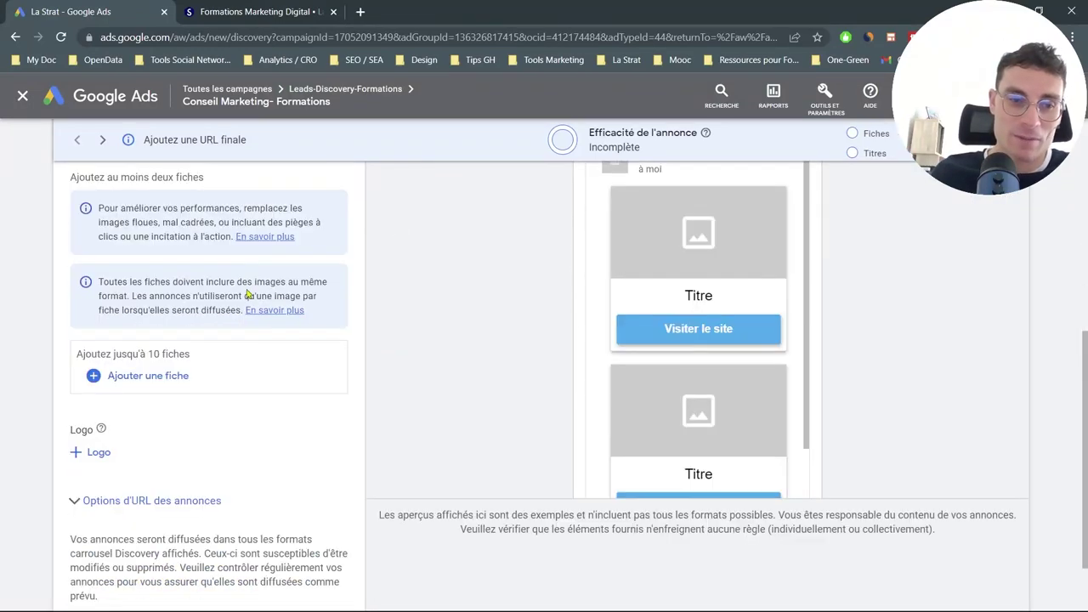